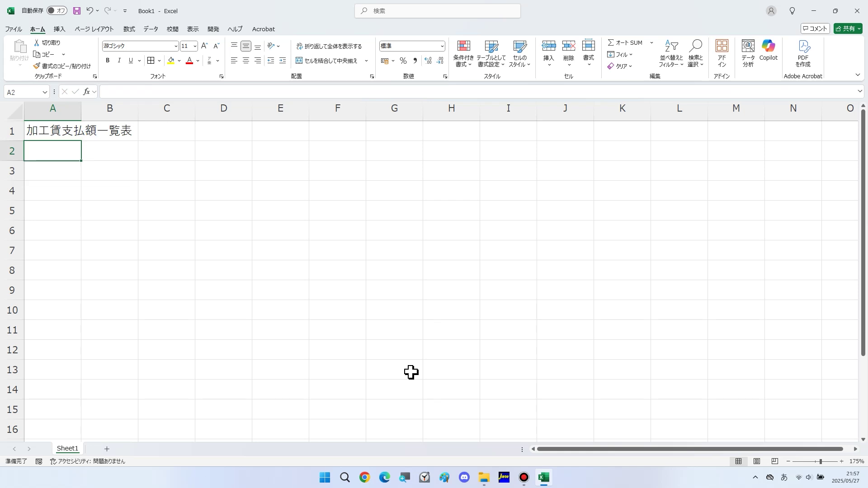
Step: Enter the column headings 依ＣＯ in A2 and 依頼先名 in B2
{"action": "key", "text": "space"}
{"action": "key", "text": "Return"}
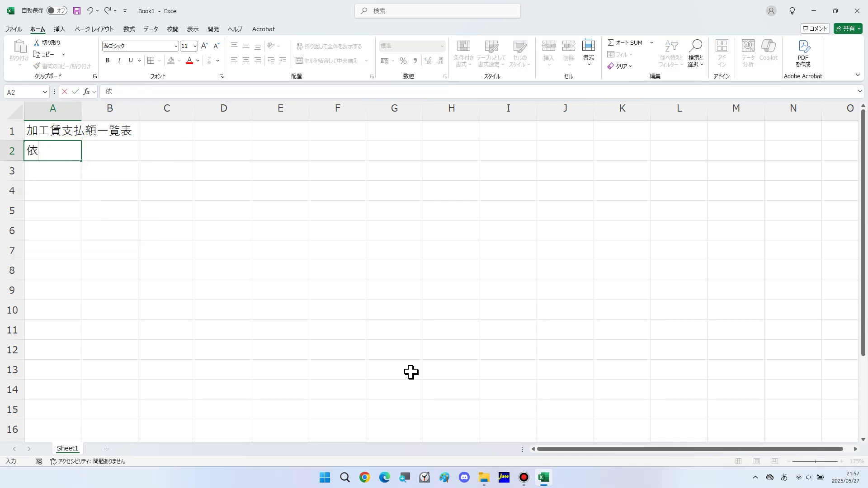
{"action": "type", "text": "CO"}
{"action": "key", "text": "F9"}
{"action": "key", "text": "Return"}
{"action": "key", "text": "Tab"}
{"action": "type", "text": "iraisakimei"}
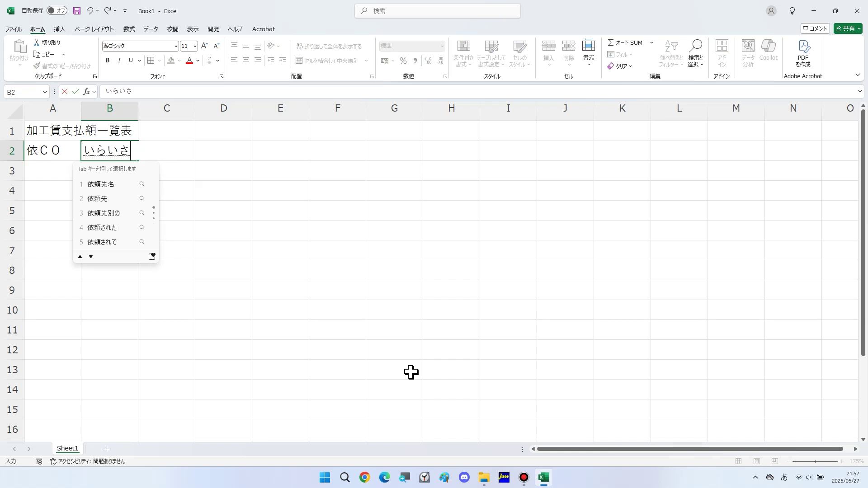
{"action": "key", "text": "space"}
{"action": "key", "text": "Return"}
{"action": "key", "text": "Tab"}
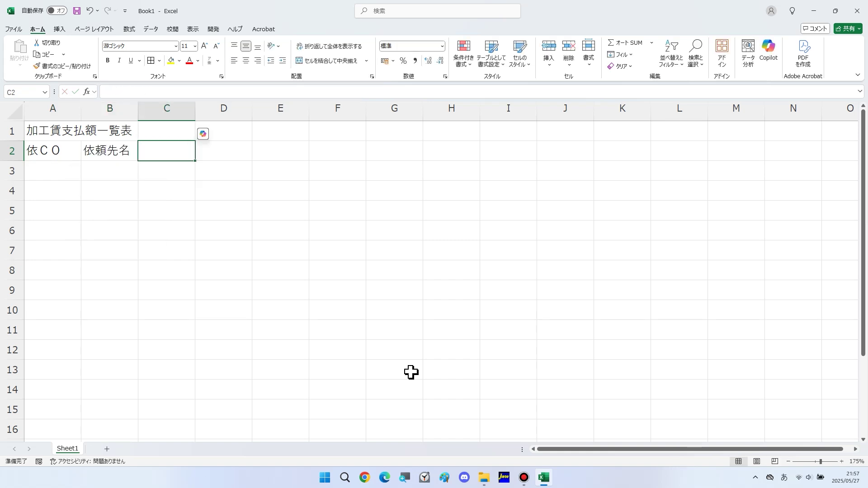
Step: Enter the column headings 製ＣＯ in C2 and 製品名 in D2
{"action": "type", "text": "seihin"}
{"action": "key", "text": "space"}
{"action": "key", "text": "Return"}
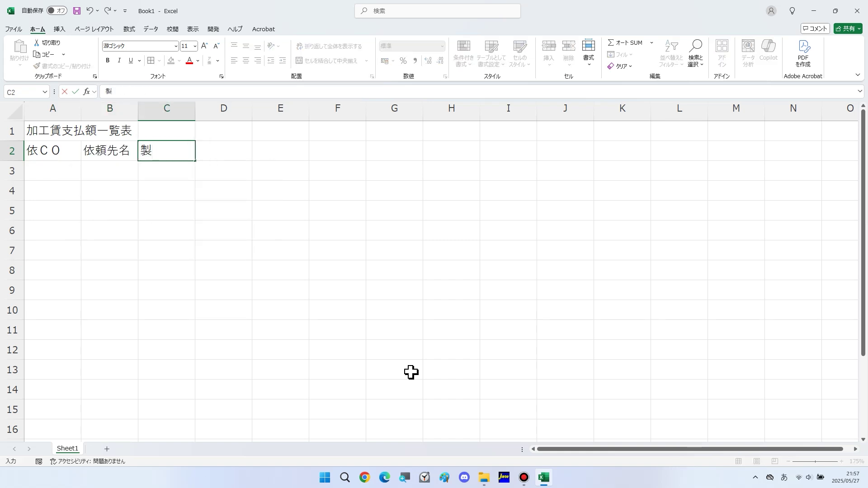
{"action": "type", "text": "CO"}
{"action": "key", "text": "space"}
{"action": "key", "text": "Return"}
{"action": "key", "text": "Tab"}
{"action": "type", "text": "seihin"}
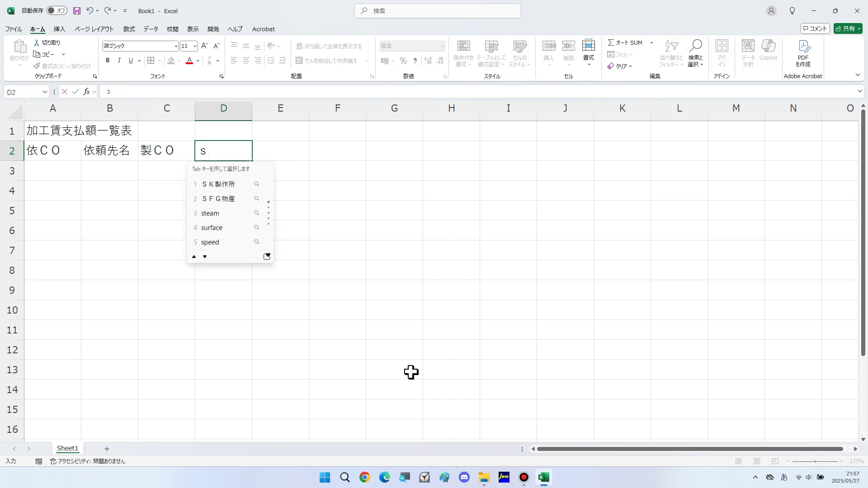
{"action": "type", "text": "mei"}
{"action": "key", "text": "space"}
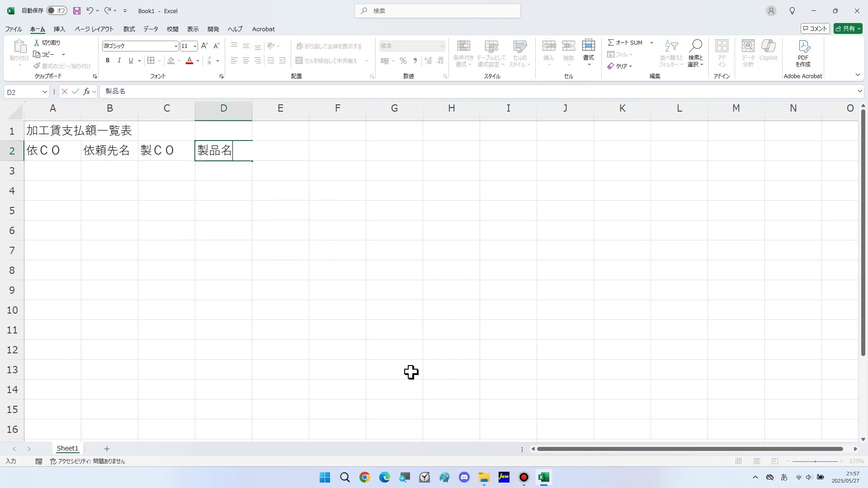
{"action": "key", "text": "Return"}
{"action": "key", "text": "Tab"}
Step: Enter the column headings 製品原価 in E2 and 加工賃率 in F2
{"action": "type", "text": "seihingenka"}
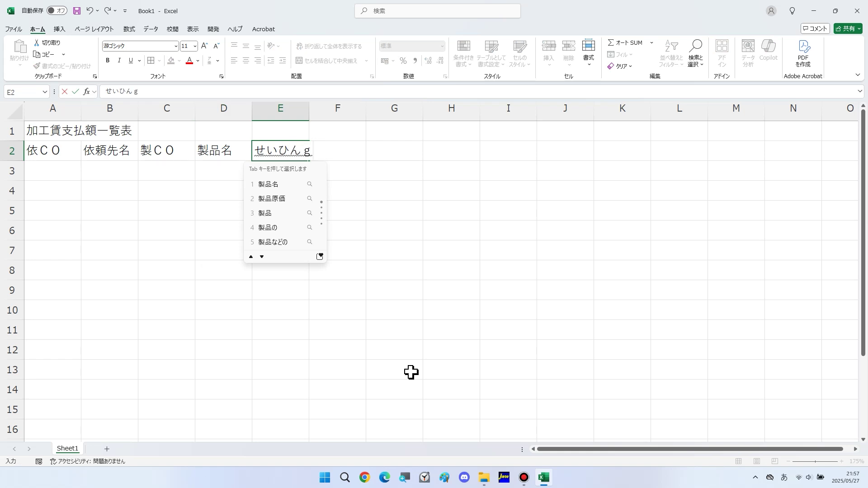
{"action": "key", "text": "space"}
{"action": "key", "text": "Tab"}
{"action": "type", "text": "kakouchinritsu"}
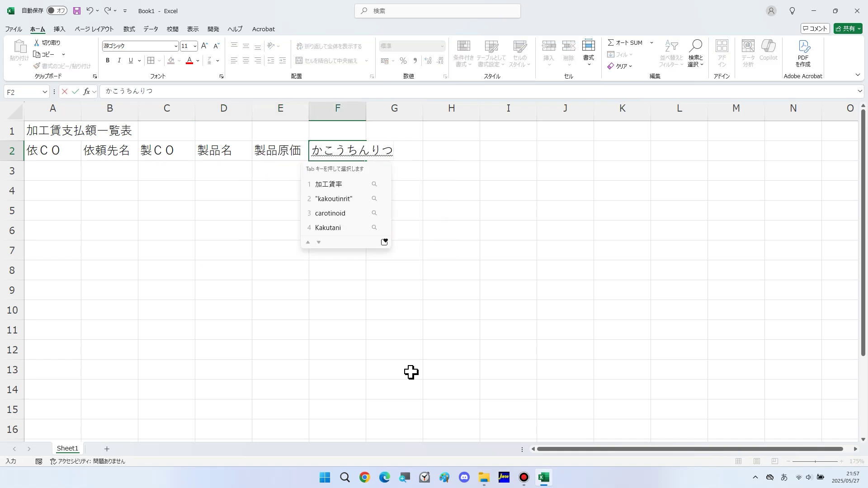
{"action": "key", "text": "space"}
{"action": "key", "text": "Return"}
{"action": "key", "text": "Tab"}
Step: Enter the column headings 加工単価 in G2 and 数量 in H2
{"action": "type", "text": "suuryou"}
{"action": "key", "text": "space"}
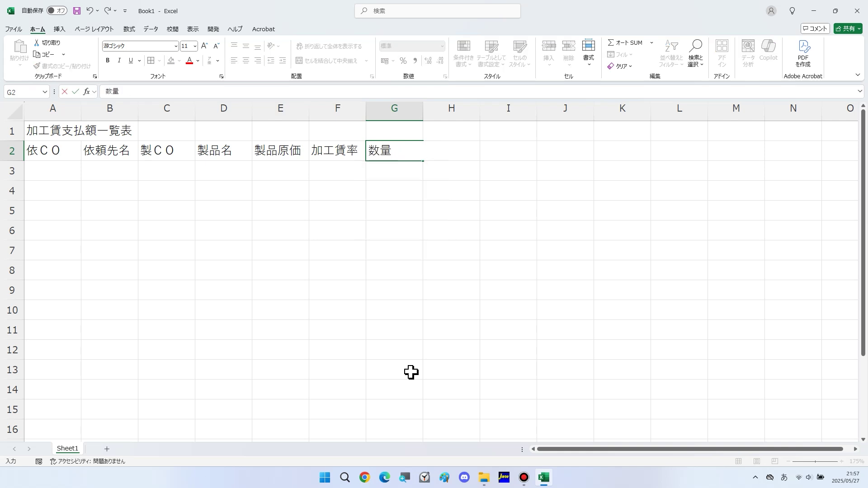
{"action": "type", "text": "kakoutanka"}
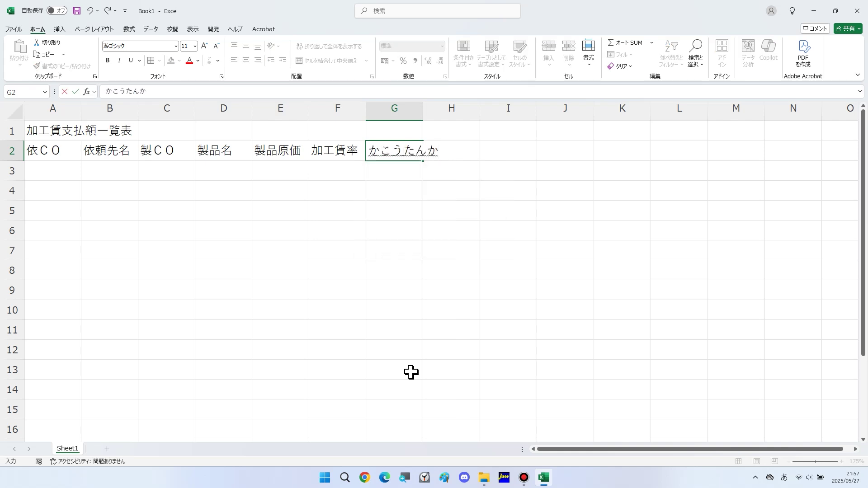
{"action": "key", "text": "space"}
{"action": "key", "text": "Return"}
{"action": "key", "text": "Tab"}
{"action": "type", "text": "suuryou"}
{"action": "key", "text": "space"}
{"action": "key", "text": "Return"}
{"action": "key", "text": "Tab"}
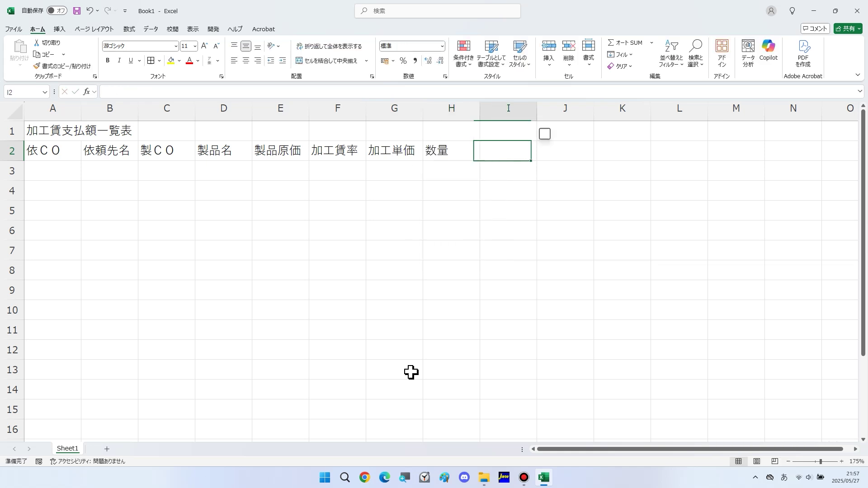
Step: Enter the column headings 加工賃 in I2 and 諸経費 in J2
{"action": "type", "text": "kakouchin"}
{"action": "key", "text": "space"}
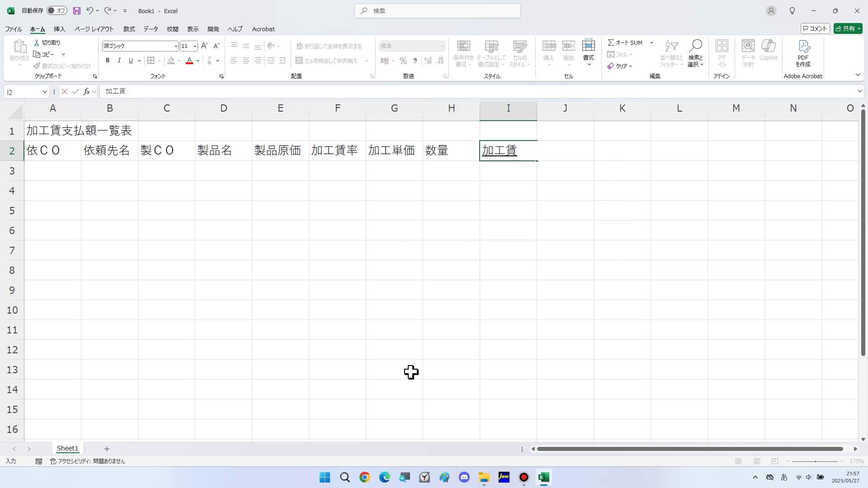
{"action": "key", "text": "Return"}
{"action": "key", "text": "Tab"}
{"action": "type", "text": "shokeihi"}
{"action": "key", "text": "space"}
{"action": "key", "text": "Return"}
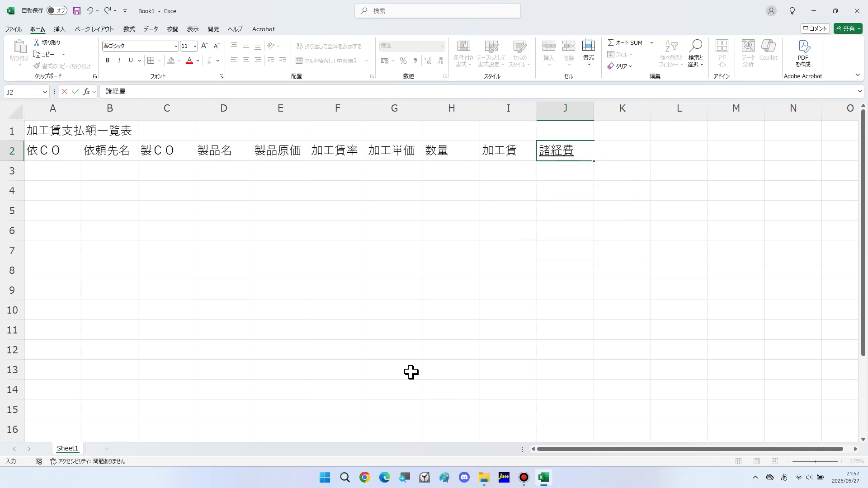
{"action": "key", "text": "Tab"}
Step: Enter the column headings 支払額 in K2 and 評価 in L2
{"action": "type", "text": "shiharaigaku"}
{"action": "key", "text": "space"}
{"action": "key", "text": "Return"}
{"action": "key", "text": "Tab"}
{"action": "type", "text": "hyouka"}
{"action": "key", "text": "space"}
{"action": "key", "text": "Return"}
Step: Enter 101 in A3 and fill the column down as a series to 108 in A10
{"action": "left_click", "coordinate": [67, 172]}
{"action": "key", "text": "Zenkaku_Hankaku"}
{"action": "type", "text": "101"}
{"action": "key", "text": "Return"}
{"action": "left_click", "coordinate": [68, 172]}
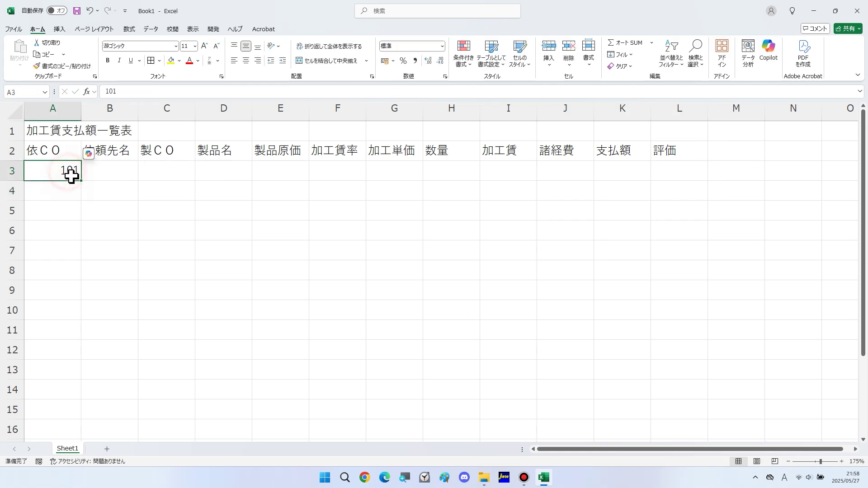
{"action": "left_click_drag", "start_coordinate": [82, 181], "coordinate": [80, 314]}
Step: Enter the label 合計 in B12 and apply grid borders to the table range A2:L12
{"action": "left_click", "coordinate": [107, 347]}
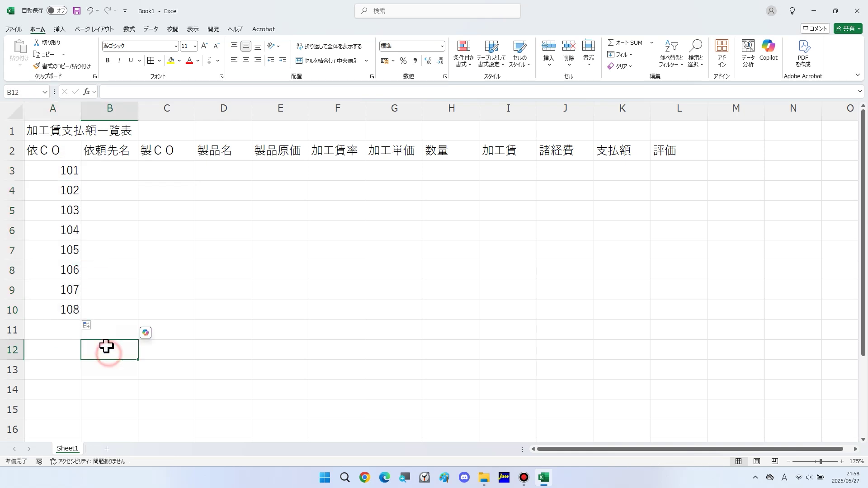
{"action": "type", "text": "ごうけい"}
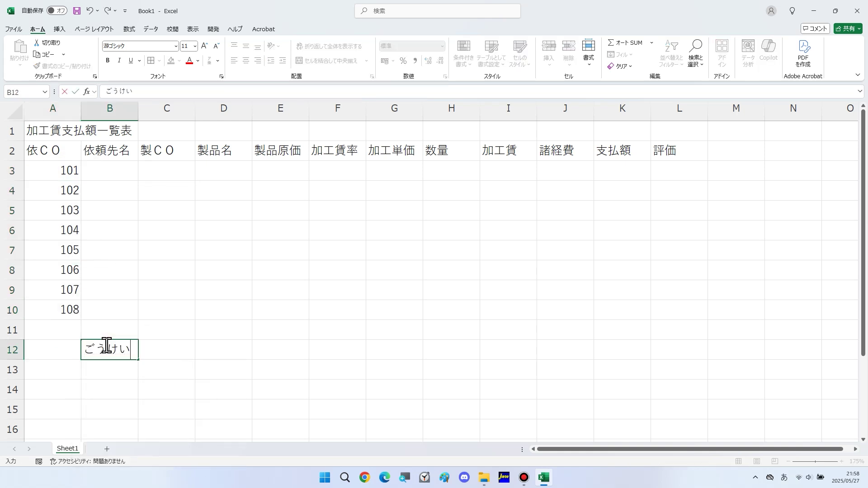
{"action": "type", "text": "合計"}
{"action": "left_click_drag", "start_coordinate": [58, 346], "coordinate": [665, 151]}
{"action": "left_click", "coordinate": [151, 60]}
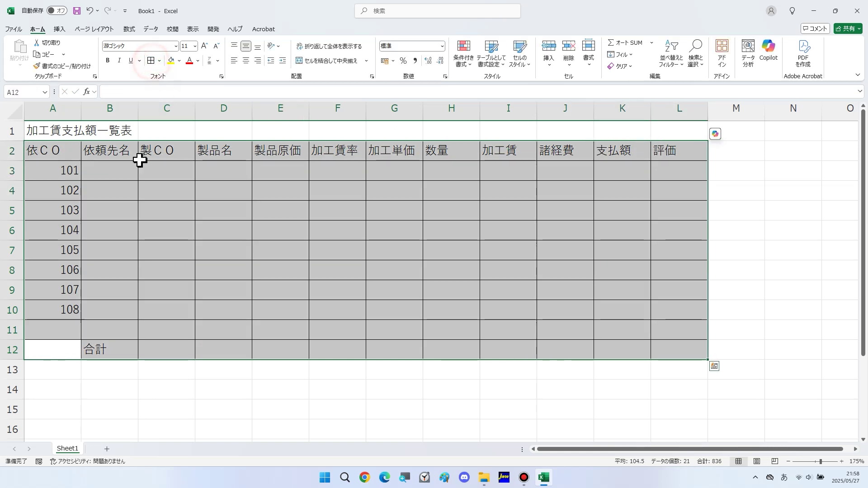
Step: Enter the client names 大和田精工 in B3 and 西山工業 in B4
{"action": "left_click", "coordinate": [110, 175]}
{"action": "type", "text": "おおわだし"}
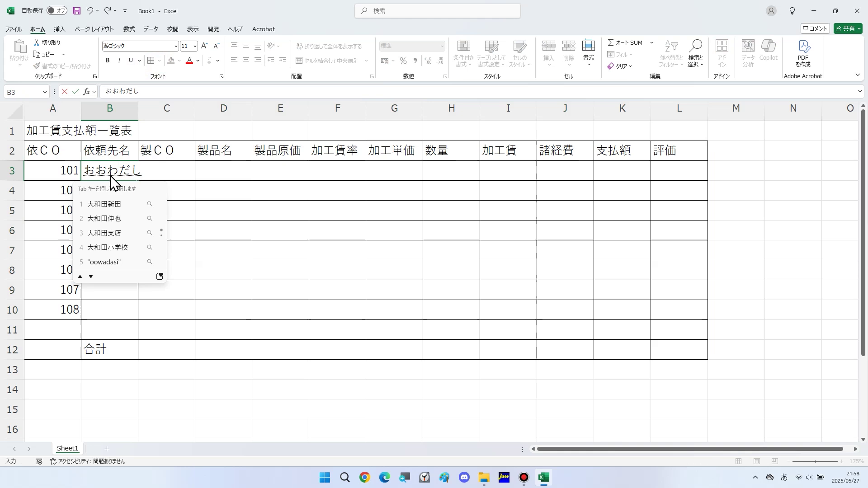
{"action": "key", "text": "BackSpace"}
{"action": "type", "text": "せいこう"}
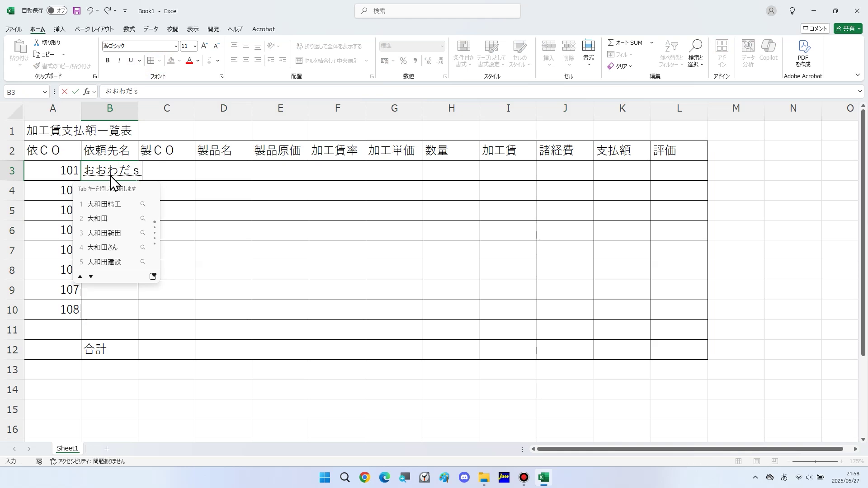
{"action": "key", "text": "space"}
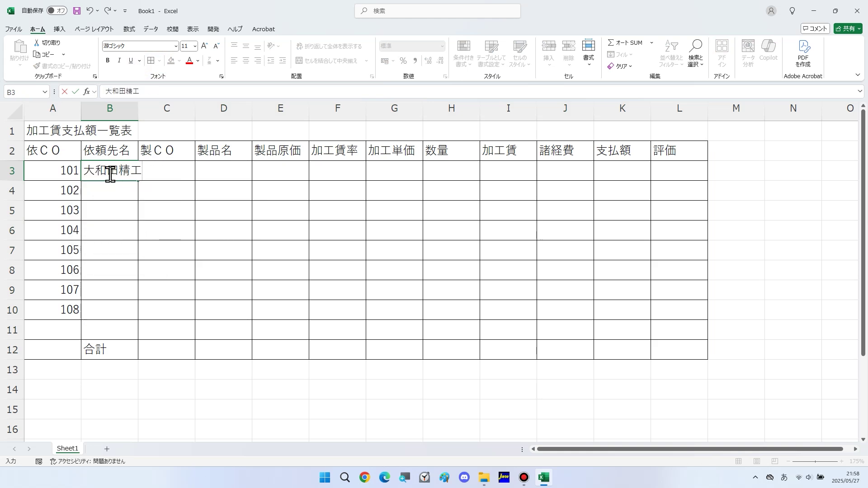
{"action": "key", "text": "Return"}
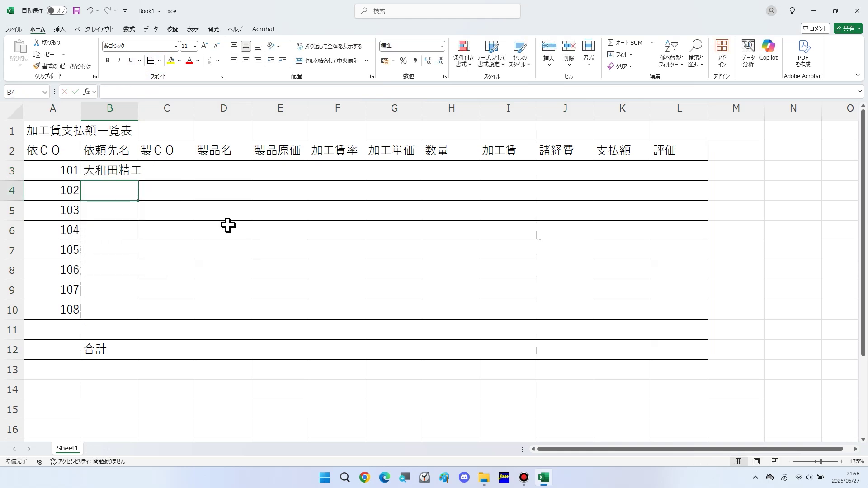
{"action": "type", "text": "にしやまこうぎょう"}
{"action": "key", "text": "space"}
{"action": "key", "text": "Return"}
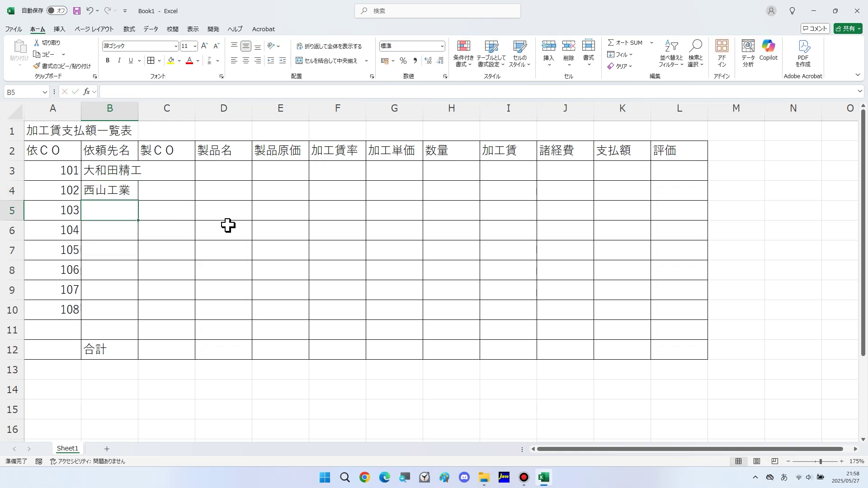
Step: Enter the client names ＳＫ製作所 in B5 and 安藤電機 in B6
{"action": "type", "text": "SK"}
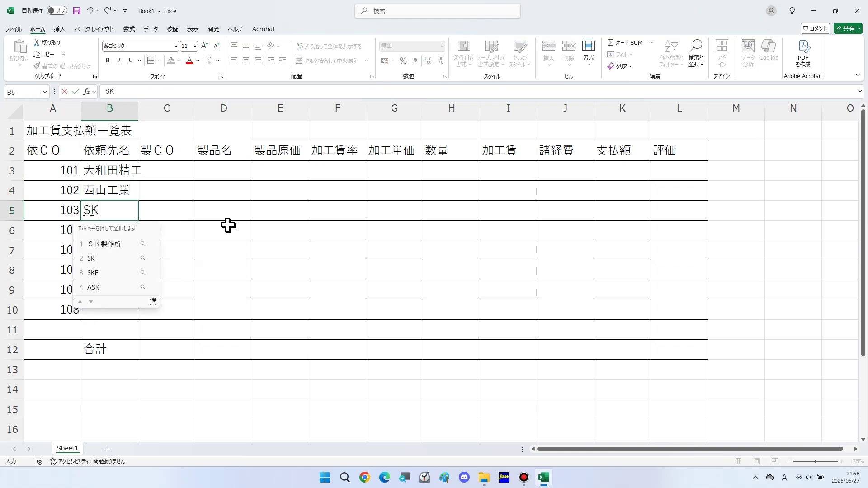
{"action": "key", "text": "F9"}
{"action": "key", "text": "Return"}
{"action": "type", "text": "せいさくしょ"}
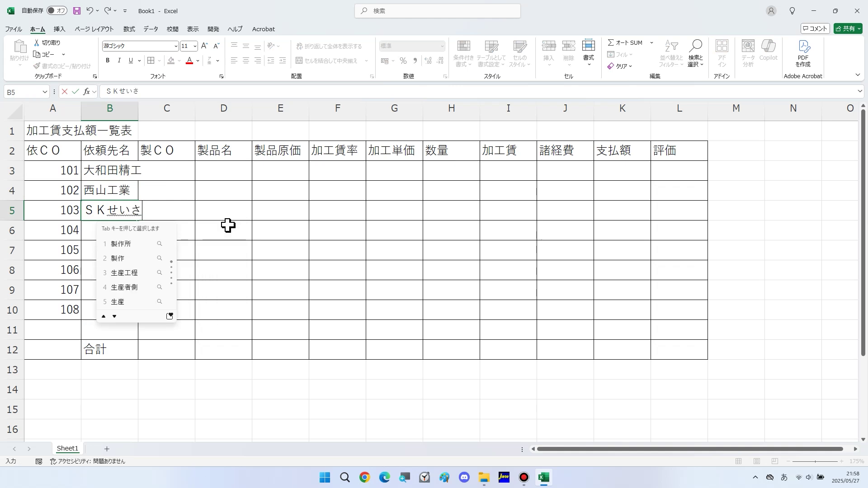
{"action": "key", "text": "space"}
{"action": "key", "text": "Return"}
{"action": "key", "text": "Return"}
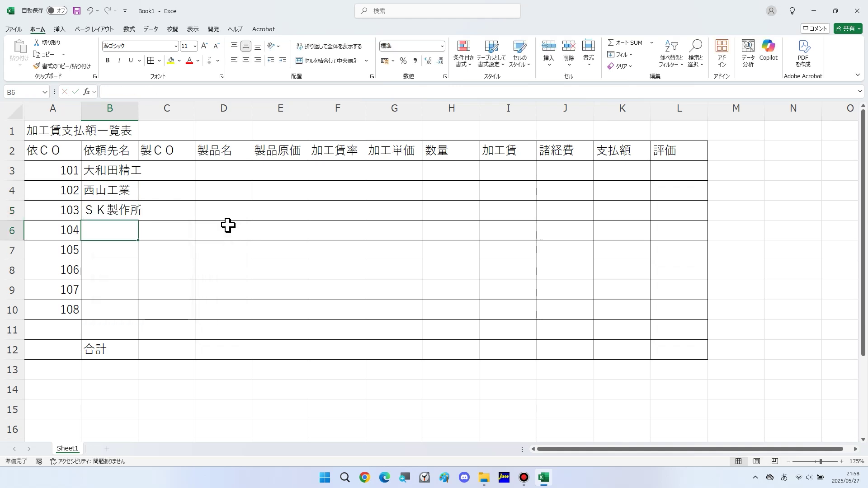
{"action": "type", "text": "あんどうでんき"}
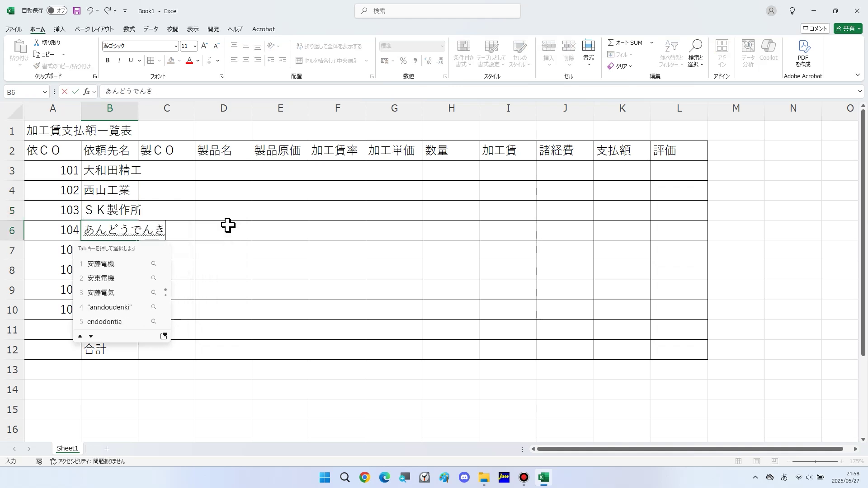
{"action": "key", "text": "space"}
{"action": "key", "text": "Return"}
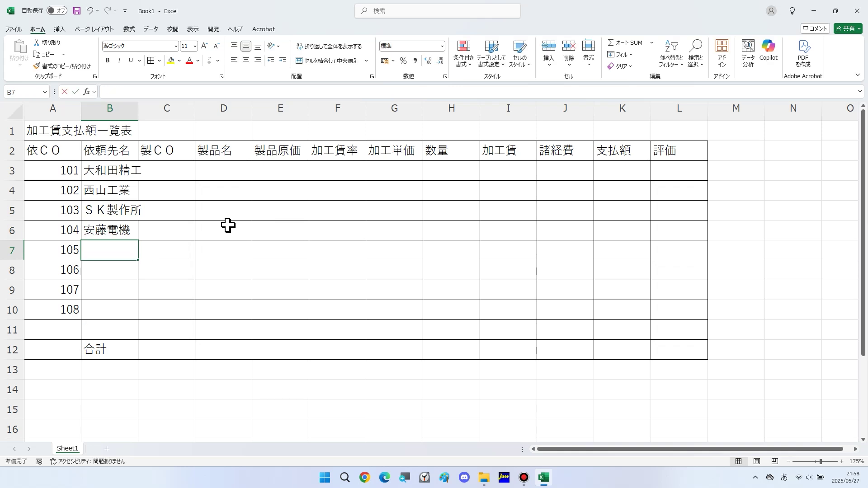
Step: Enter the client names ナカオ製作 in B7 and 北陸電工 in B8
{"action": "type", "text": "なかお"}
{"action": "key", "text": "F7"}
{"action": "key", "text": "Return"}
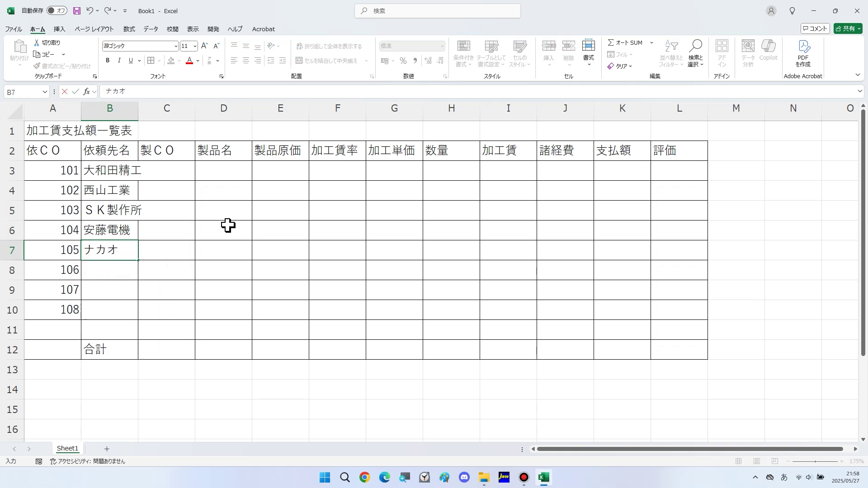
{"action": "type", "text": "せいさく"}
{"action": "key", "text": "space"}
{"action": "key", "text": "Return"}
{"action": "key", "text": "Return"}
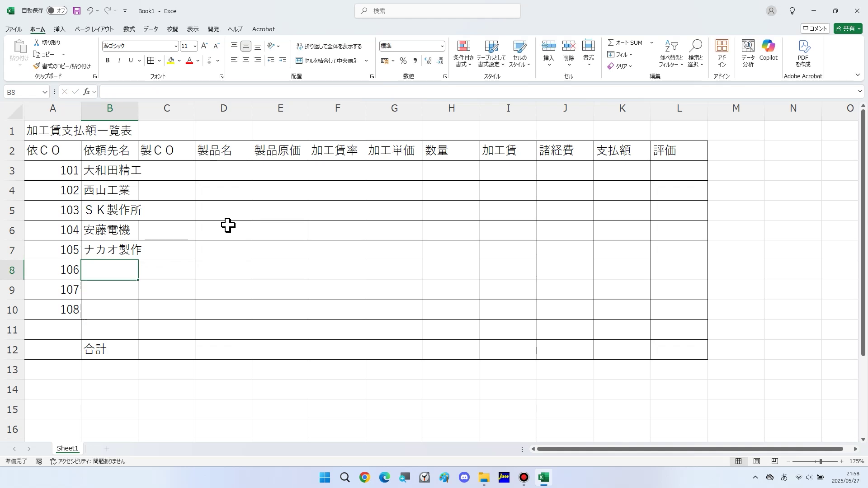
{"action": "type", "text": "ほくりくden"}
{"action": "key", "text": "Tab"}
{"action": "key", "text": "Return"}
{"action": "key", "text": "Return"}
Step: Enter the client names 三信工業所 in B9 and 徳山工機 in B10
{"action": "type", "text": "sanshinnkougyousho"}
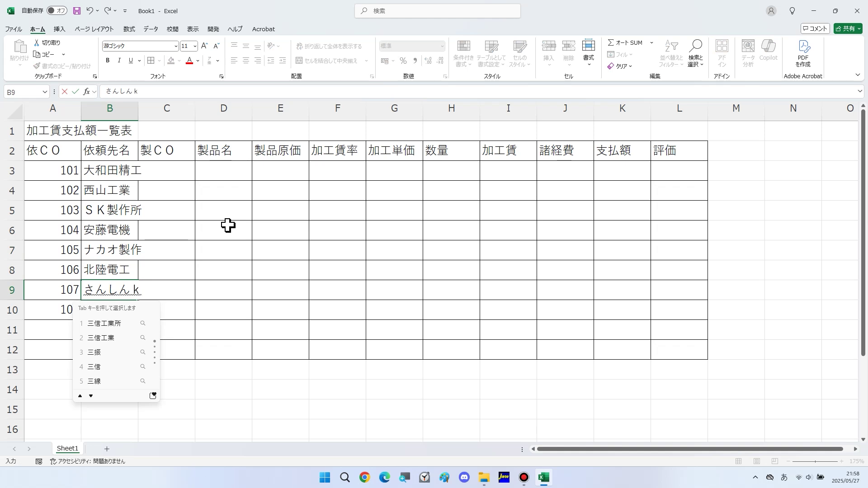
{"action": "key", "text": "Tab"}
{"action": "key", "text": "Return"}
{"action": "key", "text": "Return"}
{"action": "type", "text": "tokuyamakouki"}
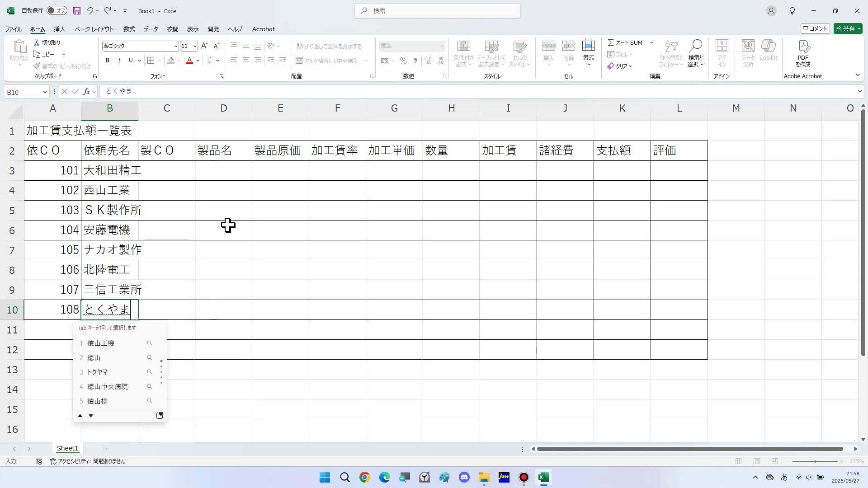
{"action": "key", "text": "Tab"}
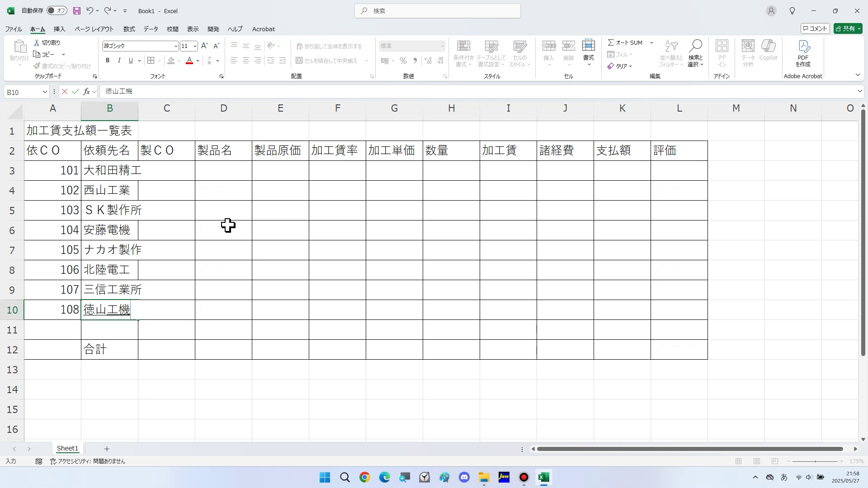
{"action": "key", "text": "Return"}
Step: Enter the product codes 11, 14, 13 and 12 in C3 through C6 of the 製ＣＯ column
{"action": "key", "text": "Tab"}
{"action": "key", "text": "Up"}
{"action": "key", "text": "Up"}
{"action": "key", "text": "Up"}
{"action": "key", "text": "Up"}
{"action": "key", "text": "Up"}
{"action": "key", "text": "Up"}
{"action": "key", "text": "Up"}
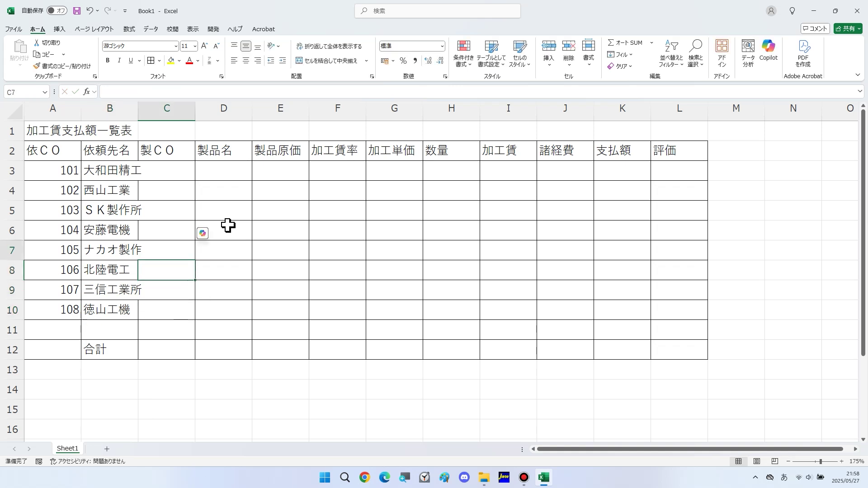
{"action": "type", "text": "11"}
{"action": "key", "text": "Return"}
{"action": "type", "text": "14"}
{"action": "key", "text": "Return"}
{"action": "type", "text": "13"}
{"action": "key", "text": "Return"}
{"action": "type", "text": "12"}
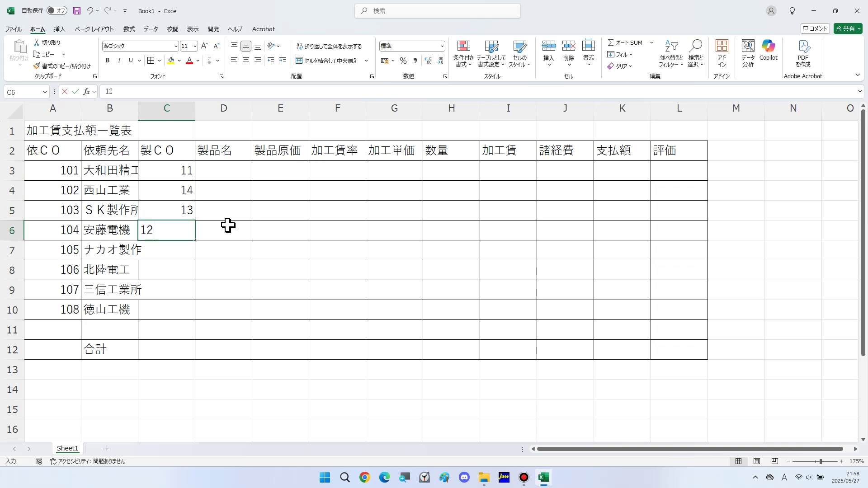
{"action": "key", "text": "Return"}
Step: Enter the product codes 11, 14, 12 and 13 in C7 through C10 of the 製ＣＯ column
{"action": "type", "text": "11"}
{"action": "key", "text": "Return"}
{"action": "type", "text": "14"}
{"action": "key", "text": "Return"}
{"action": "type", "text": "12"}
{"action": "key", "text": "Return"}
{"action": "type", "text": "13"}
{"action": "key", "text": "Return"}
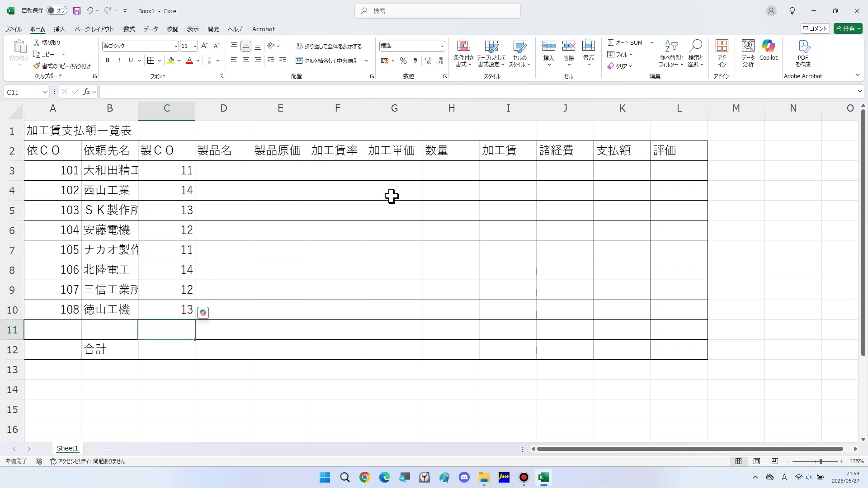
Step: Enter the quantities 570, 653, 780 and 406 in H3 through H6 of the 数量 column
{"action": "left_click", "coordinate": [436, 172]}
{"action": "type", "text": "57"}
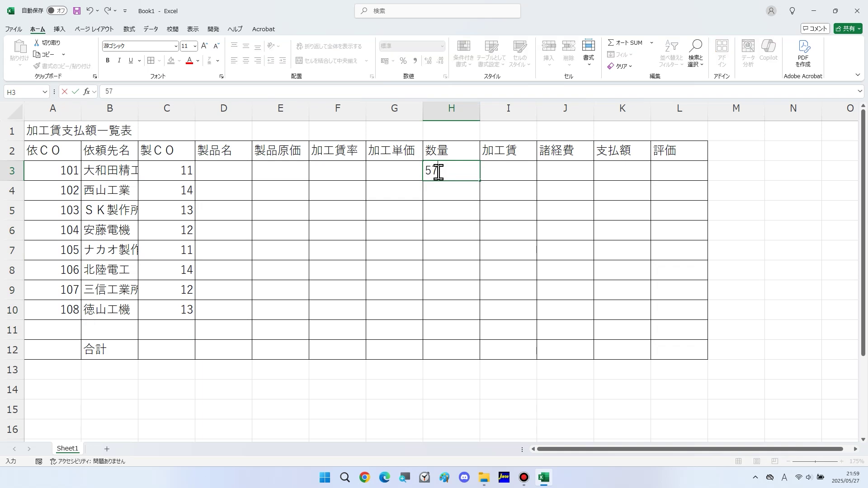
{"action": "type", "text": "0"}
{"action": "key", "text": "Return"}
{"action": "type", "text": "653"}
{"action": "key", "text": "Return"}
{"action": "type", "text": "780"}
{"action": "key", "text": "Return"}
{"action": "type", "text": "406"}
{"action": "key", "text": "Return"}
Step: Enter the quantities 638, 761, 439 and 862 in H7 through H10 of the 数量 column
{"action": "type", "text": "638"}
{"action": "key", "text": "Return"}
{"action": "type", "text": "761"}
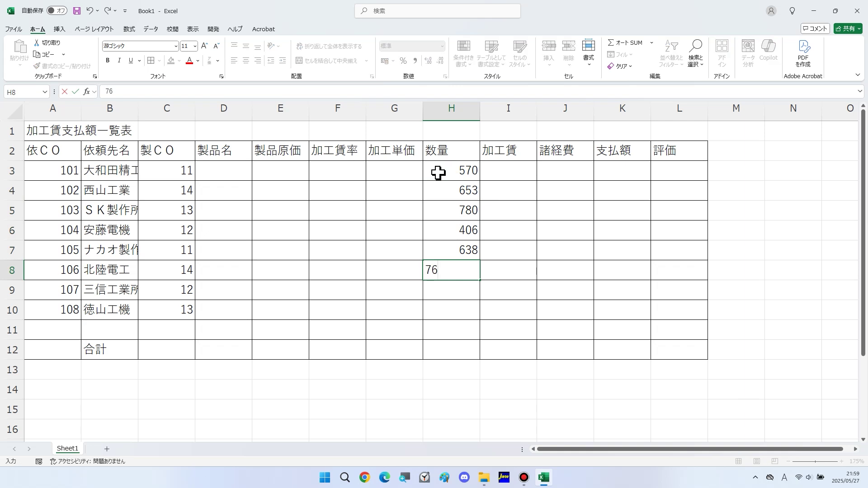
{"action": "key", "text": "Return"}
{"action": "type", "text": "439"}
{"action": "key", "text": "Return"}
{"action": "type", "text": "862"}
{"action": "key", "text": "Return"}
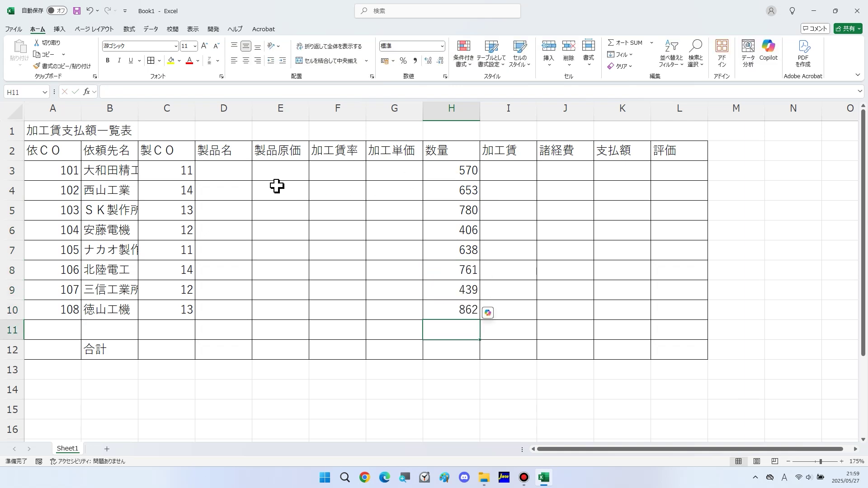
Step: Auto-fit the widths of columns B, C and H to their contents and narrow the empty column M
{"action": "left_click", "coordinate": [451, 108]}
{"action": "left_click_drag", "start_coordinate": [162, 116], "coordinate": [116, 108]}
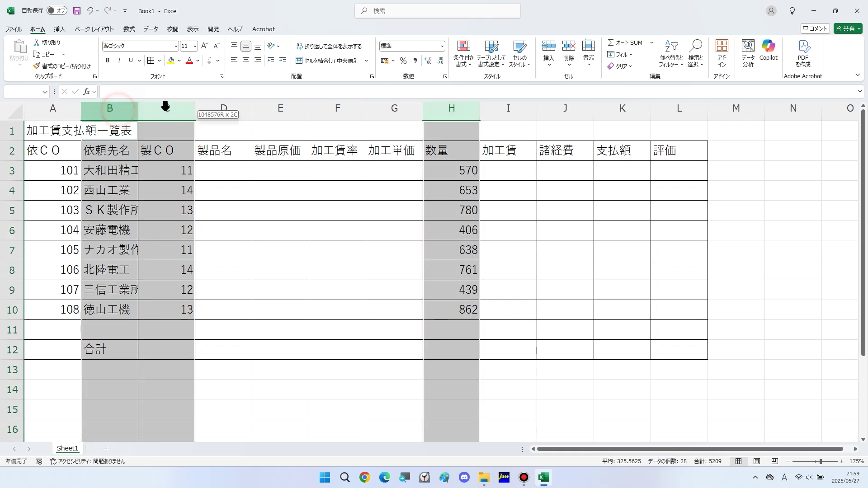
{"action": "double_click", "coordinate": [195, 112]}
{"action": "left_click", "coordinate": [420, 217]}
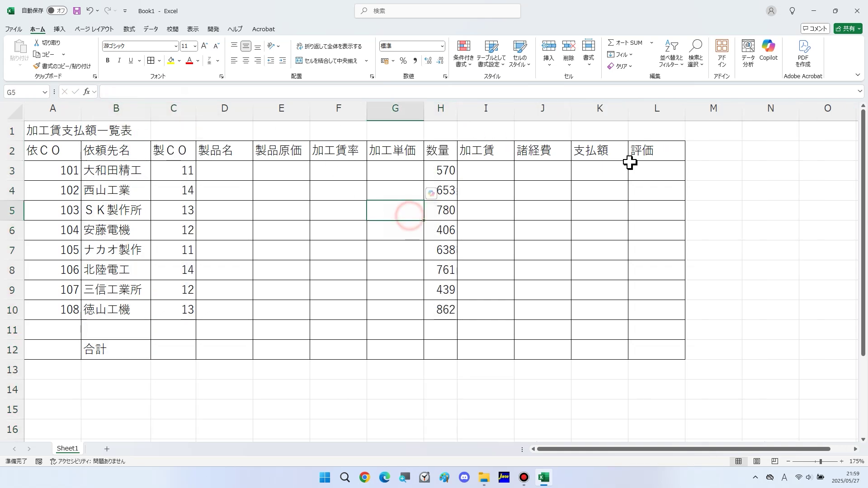
{"action": "left_click_drag", "start_coordinate": [741, 108], "coordinate": [703, 113]}
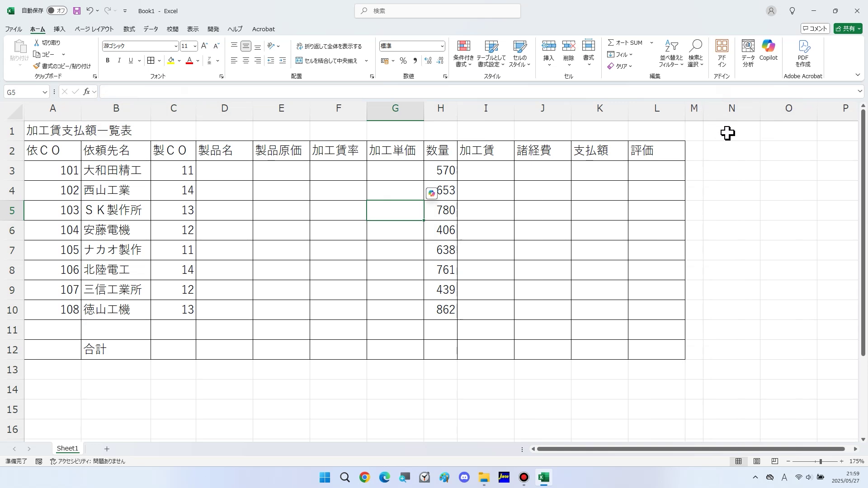
Step: Enter the title ＜製品テーブル＞ in N1 for the product lookup table
{"action": "left_click", "coordinate": [726, 131]}
{"action": "type", "text": "<"}
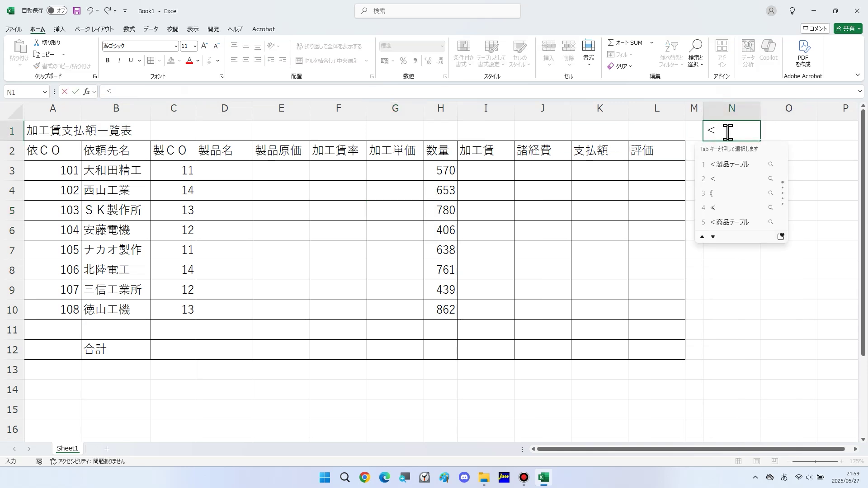
{"action": "key", "text": "Return"}
{"action": "type", "text": "せい"}
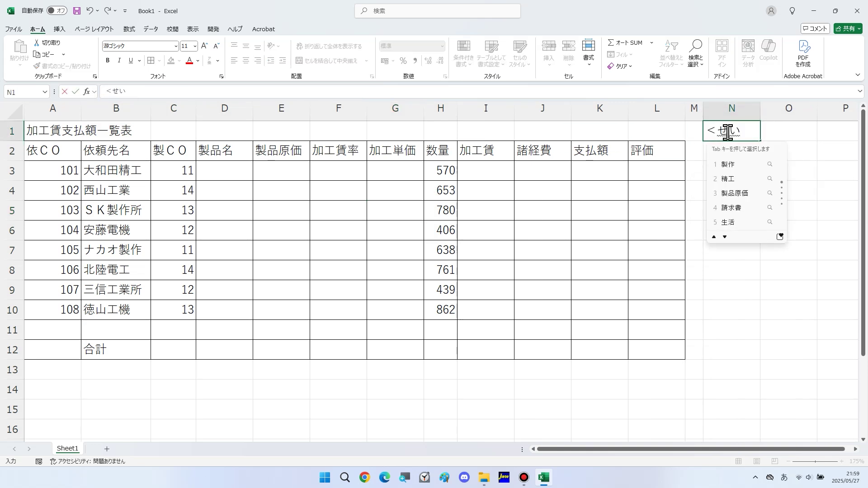
{"action": "type", "text": "ひんてーぶる"}
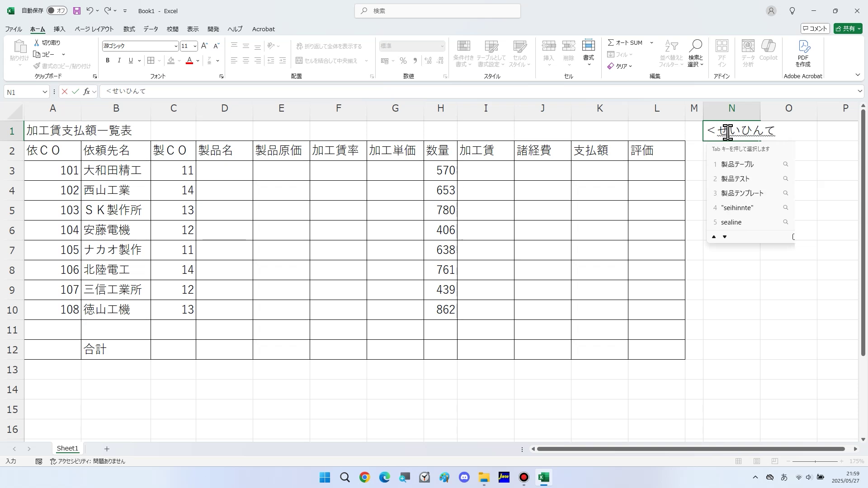
{"action": "key", "text": "space"}
{"action": "type", "text": ">"}
{"action": "key", "text": "Return"}
{"action": "key", "text": "Return"}
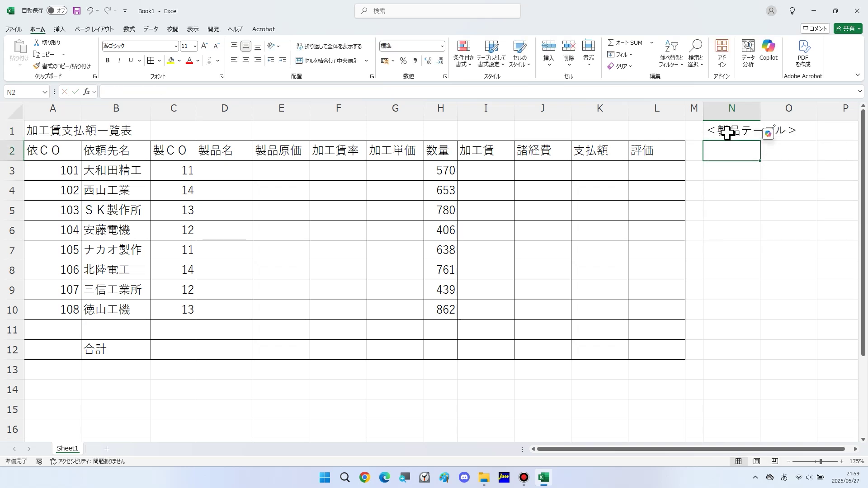
Step: Copy the headings 製ＣＯ, 製品名 and 製品原価 from C2:E2 to N2:P2
{"action": "left_click_drag", "start_coordinate": [178, 151], "coordinate": [263, 151]}
{"action": "key", "text": "ctrl+c"}
{"action": "left_click", "coordinate": [723, 151]}
{"action": "key", "text": "ctrl+v"}
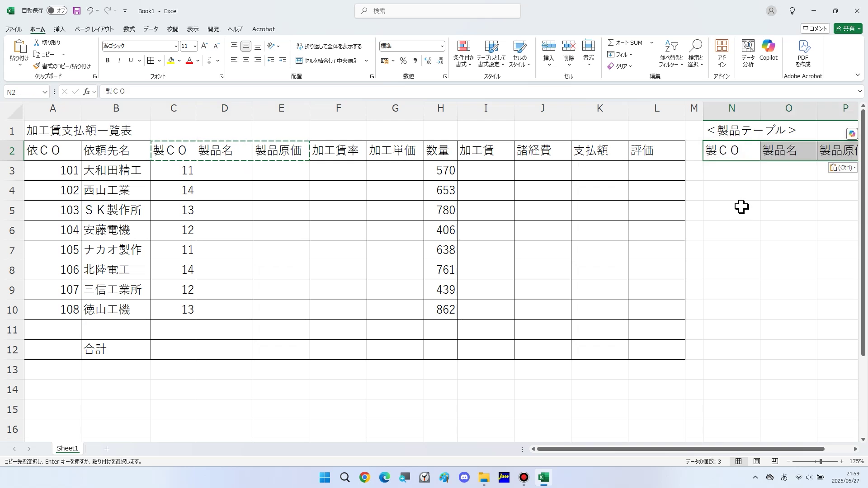
Step: Enter the product code 11 in N3 and fill the series down to 14 in N6
{"action": "left_click", "coordinate": [737, 176]}
{"action": "scroll", "coordinate": [713, 206], "scroll_direction": "down", "scroll_amount": 1, "text": "ctrl"}
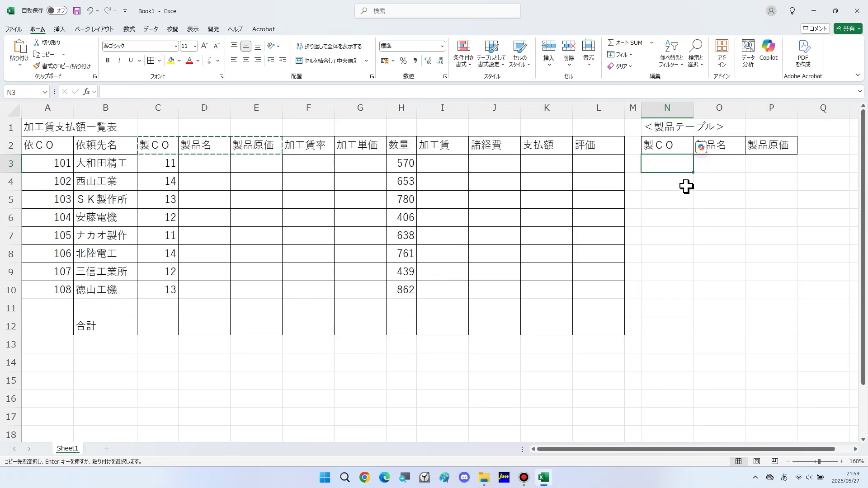
{"action": "key", "text": "Zenkaku_Hankaku"}
{"action": "type", "text": "11"}
{"action": "key", "text": "Return"}
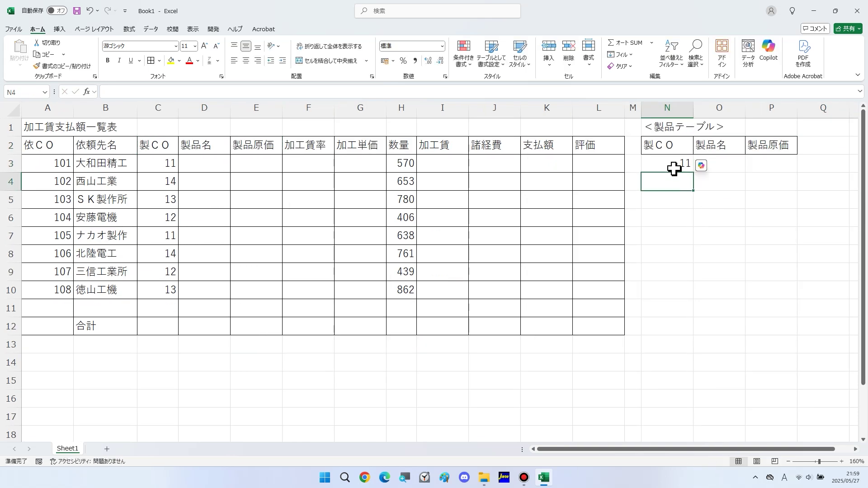
{"action": "left_click", "coordinate": [673, 169]}
{"action": "left_click_drag", "start_coordinate": [692, 173], "coordinate": [691, 226]}
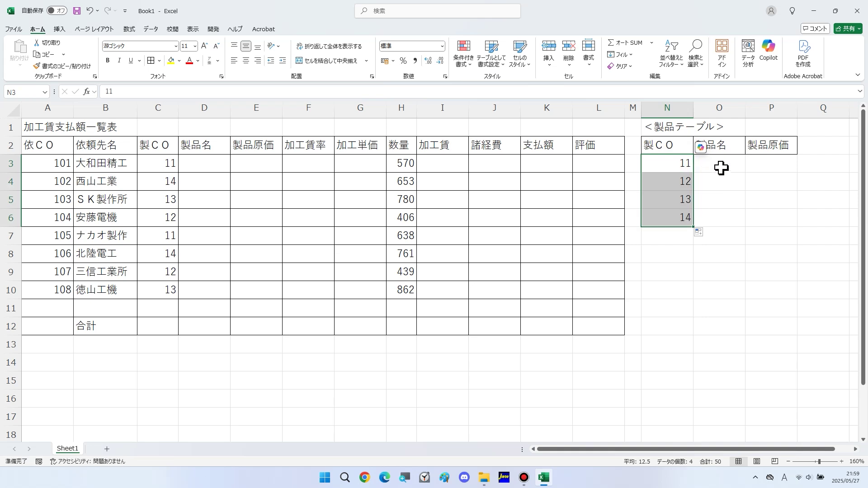
Step: Enter 製品 in O3 of the 製品名 column and fill it down to O6
{"action": "left_click", "coordinate": [720, 168]}
{"action": "key", "text": "Zenkaku_Hankaku"}
{"action": "type", "text": "seihin"}
{"action": "key", "text": "space"}
{"action": "type", "text": "a"}
{"action": "key", "text": "BackSpace"}
{"action": "key", "text": "Return"}
{"action": "left_click", "coordinate": [721, 166]}
{"action": "double_click", "coordinate": [737, 170]}
Step: Complete the product names as 製品Ｊ in O3 and 製品Ｋ in O4, with full-width letters
{"action": "double_click", "coordinate": [736, 165]}
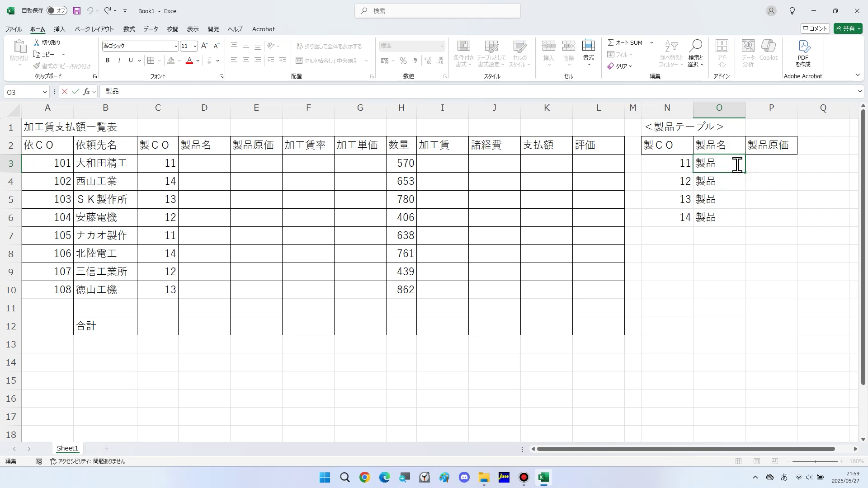
{"action": "type", "text": "J"}
{"action": "key", "text": "F9"}
{"action": "double_click", "coordinate": [732, 182]}
{"action": "type", "text": "K"}
{"action": "key", "text": "F9"}
Step: Complete the product names as 製品Ｌ in O5 and 製品Ｍ in O6, with full-width letters
{"action": "double_click", "coordinate": [734, 198]}
{"action": "type", "text": "L"}
{"action": "key", "text": "F9"}
{"action": "key", "text": "Return"}
{"action": "key", "text": "Return"}
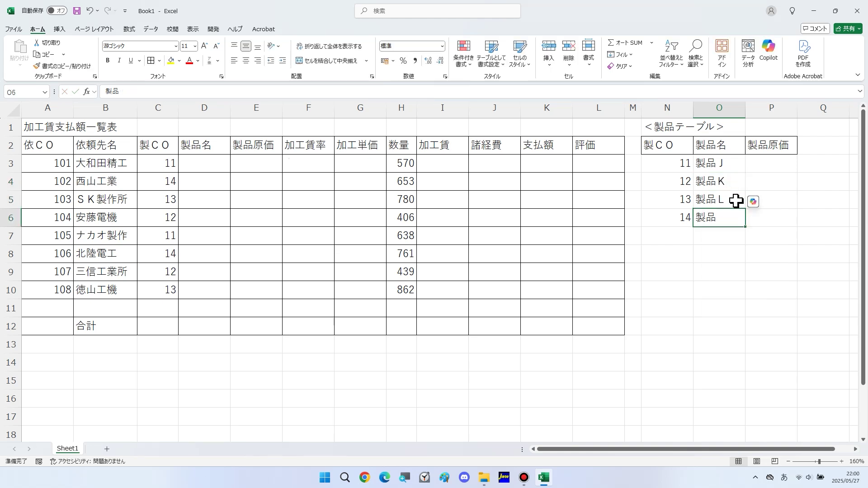
{"action": "double_click", "coordinate": [734, 218]}
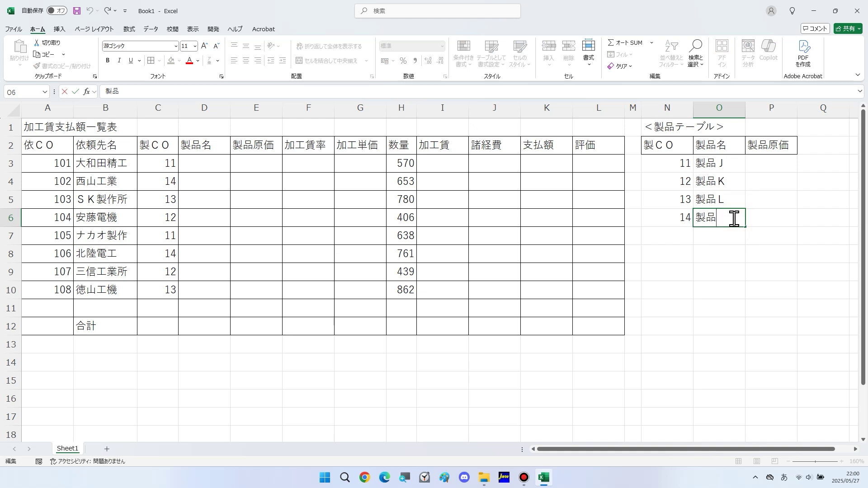
{"action": "type", "text": "M"}
{"action": "key", "text": "F9"}
Step: Enter the product costs 2470, 3390, 1850 and 2000 in P3 through P6 of the 製品原価 column
{"action": "left_click", "coordinate": [761, 163]}
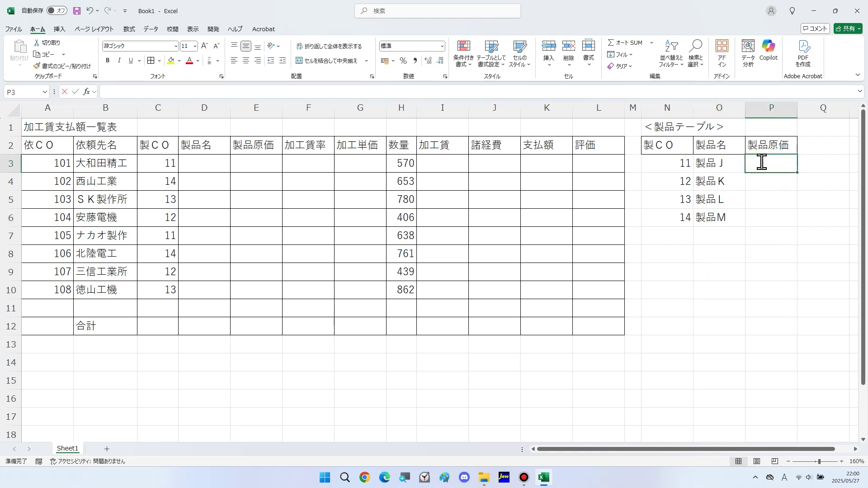
{"action": "key", "text": "Zenkaku_Hankaku"}
{"action": "type", "text": "2470"}
{"action": "key", "text": "Return"}
{"action": "type", "text": "339"}
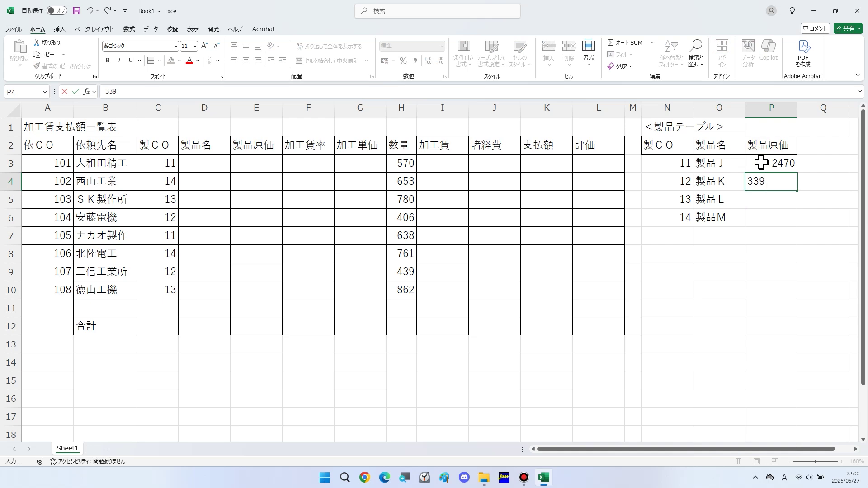
{"action": "type", "text": "0"}
{"action": "key", "text": "Return"}
{"action": "type", "text": "1850"}
{"action": "key", "text": "Return"}
{"action": "type", "text": "300"}
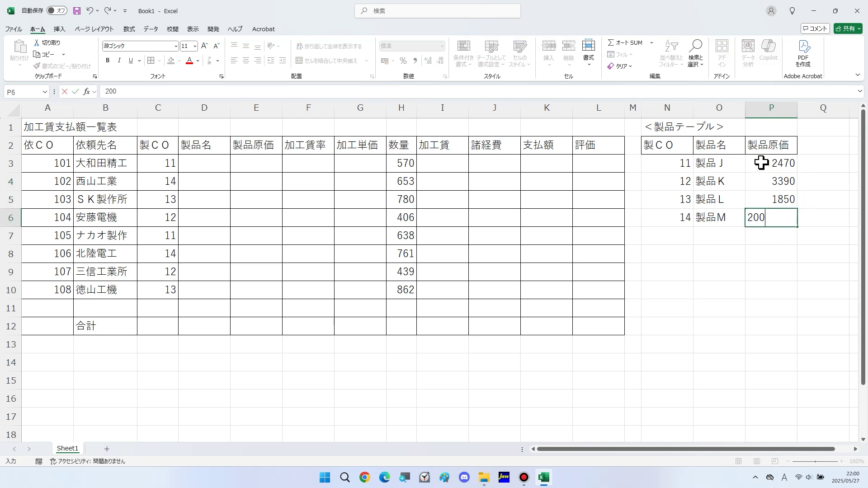
{"action": "type", "text": "0"}
{"action": "key", "text": "Return"}
Step: Apply grid borders (格子) to the product table N2:P6 and the comma style to the costs in P3:P6
{"action": "left_click_drag", "start_coordinate": [762, 152], "coordinate": [669, 219]}
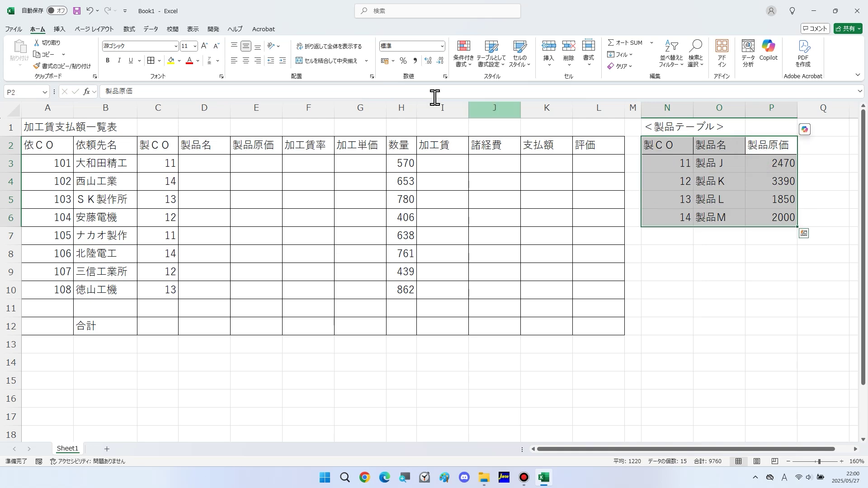
{"action": "left_click", "coordinate": [161, 61]}
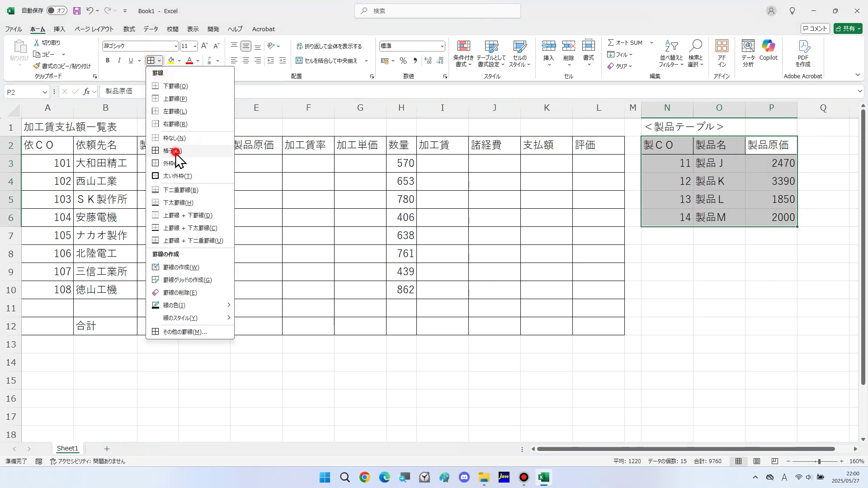
{"action": "left_click", "coordinate": [175, 152]}
{"action": "left_click_drag", "start_coordinate": [757, 168], "coordinate": [770, 218]}
{"action": "left_click", "coordinate": [414, 60]}
Step: Center the product table headings in N2:P2, and merge N1:P1 with its title left-aligned
{"action": "left_click_drag", "start_coordinate": [665, 145], "coordinate": [770, 144]}
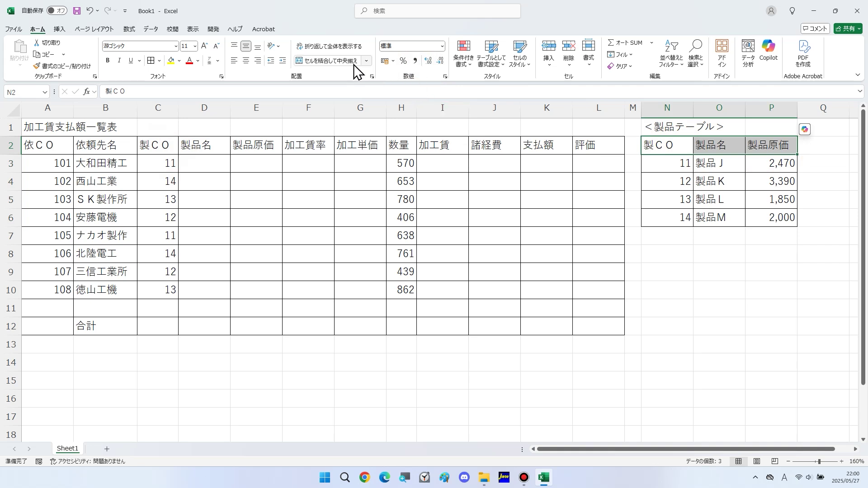
{"action": "left_click", "coordinate": [246, 61]}
{"action": "left_click_drag", "start_coordinate": [668, 127], "coordinate": [737, 128]}
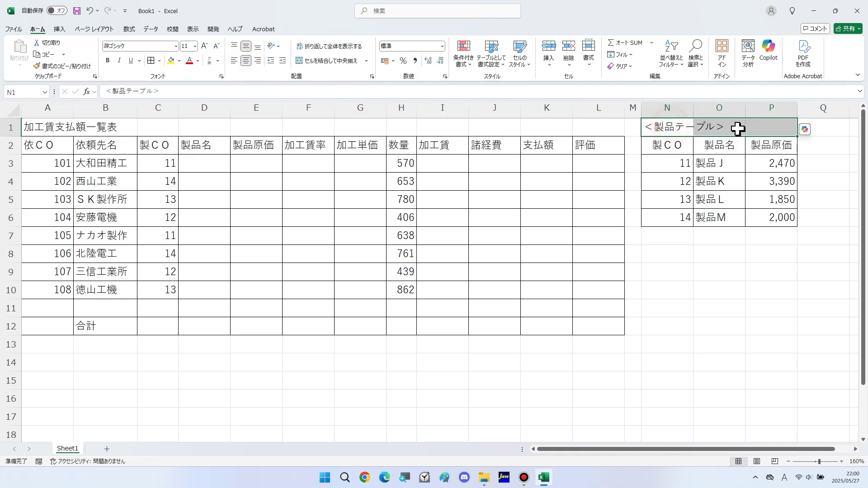
{"action": "left_click", "coordinate": [337, 61]}
{"action": "left_click", "coordinate": [246, 61]}
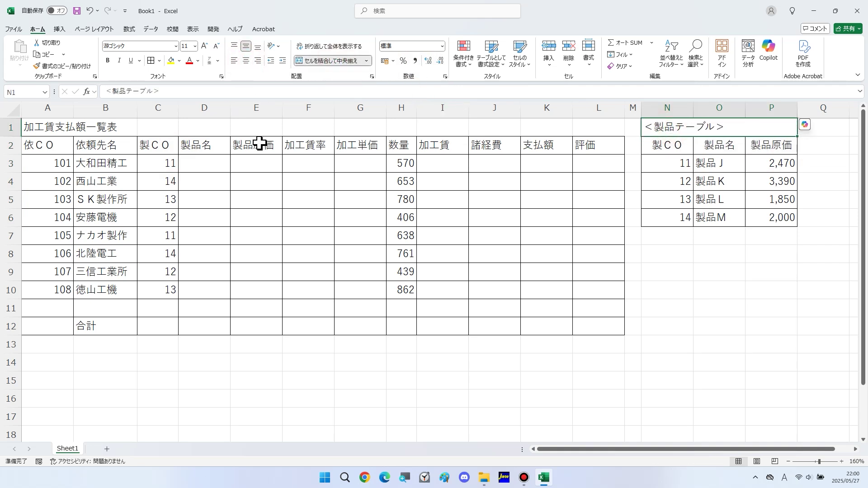
Step: Enter the product name lookup formula =VLOOKUP($C3,$N$3:$P$6,2,0) in D3
{"action": "left_click", "coordinate": [200, 163]}
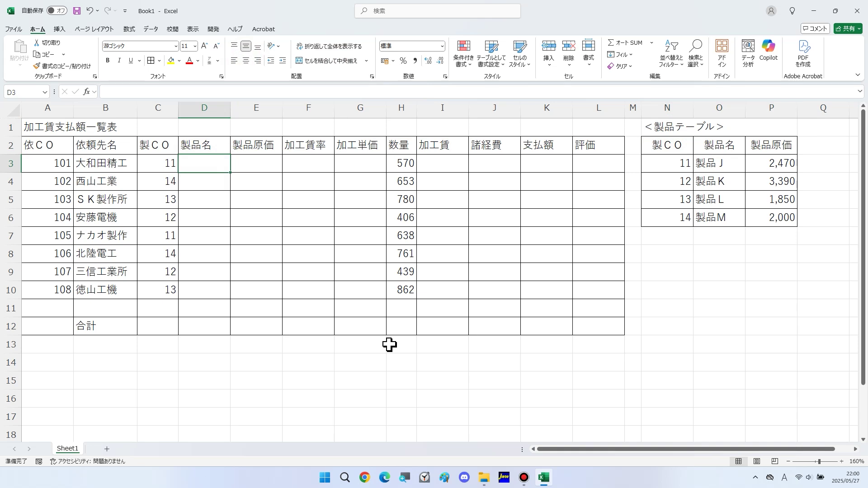
{"action": "type", "text": "=VL"}
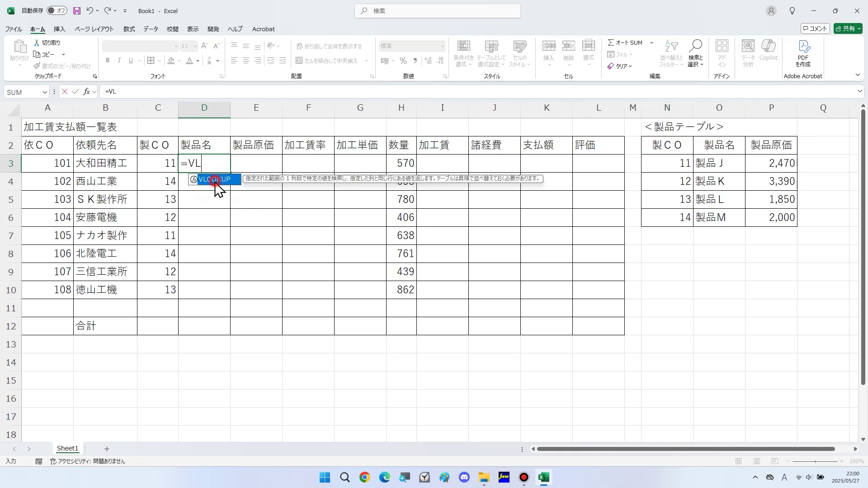
{"action": "double_click", "coordinate": [215, 180]}
{"action": "left_click", "coordinate": [155, 167]}
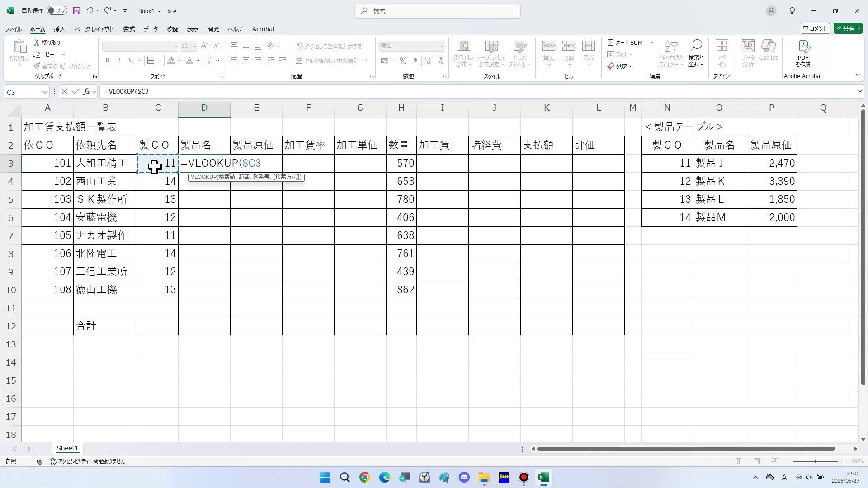
{"action": "left_click_drag", "start_coordinate": [681, 168], "coordinate": [756, 217]}
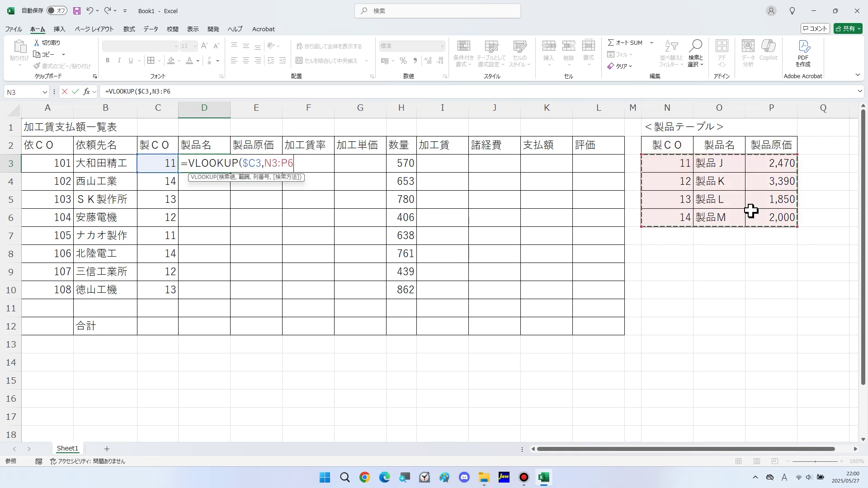
{"action": "key", "text": "F4"}
{"action": "type", "text": ",2,0)"}
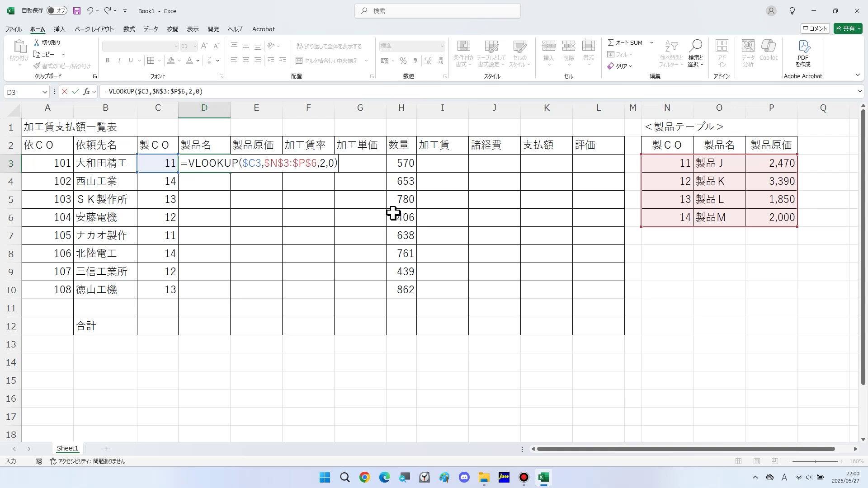
{"action": "key", "text": "Return"}
Step: Copy the D3 lookup formula to E3 and change its column number to 3 for the product cost
{"action": "left_click", "coordinate": [224, 167]}
{"action": "left_click_drag", "start_coordinate": [226, 171], "coordinate": [265, 167]}
{"action": "double_click", "coordinate": [265, 167]}
{"action": "double_click", "coordinate": [374, 164]}
{"action": "type", "text": "3"}
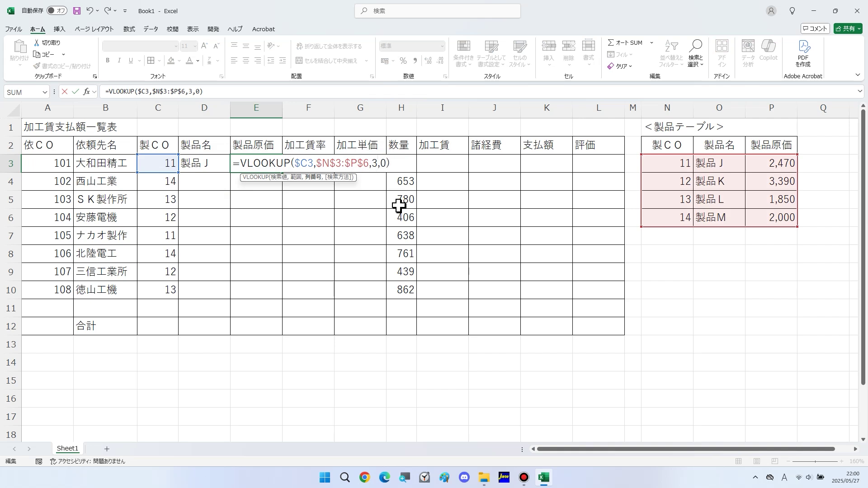
{"action": "left_click", "coordinate": [398, 165]}
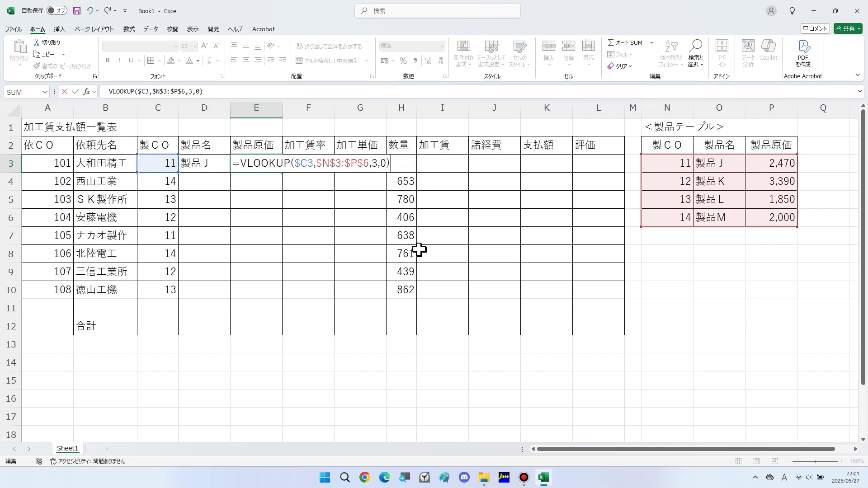
{"action": "key", "text": "Return"}
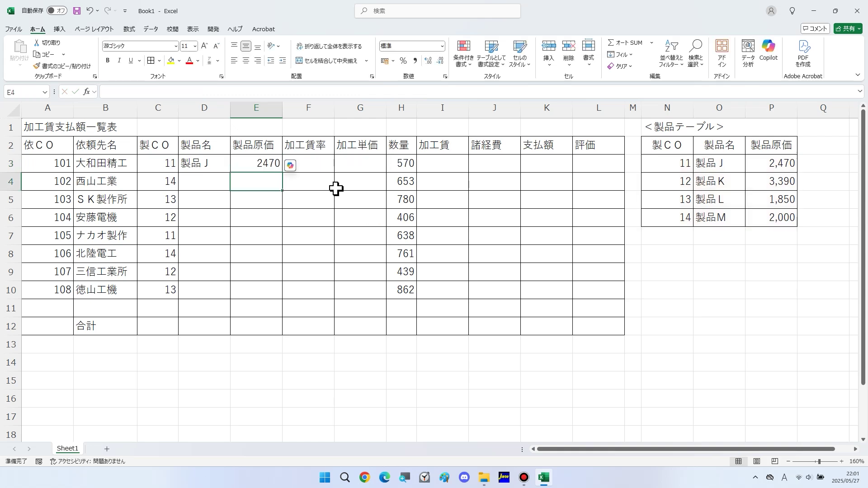
Step: Enter the processing rate formula =IF(E3>=3000,12.8%,IF(E3>=2000,11.7%,10.6%)) in F3
{"action": "left_click", "coordinate": [315, 168]}
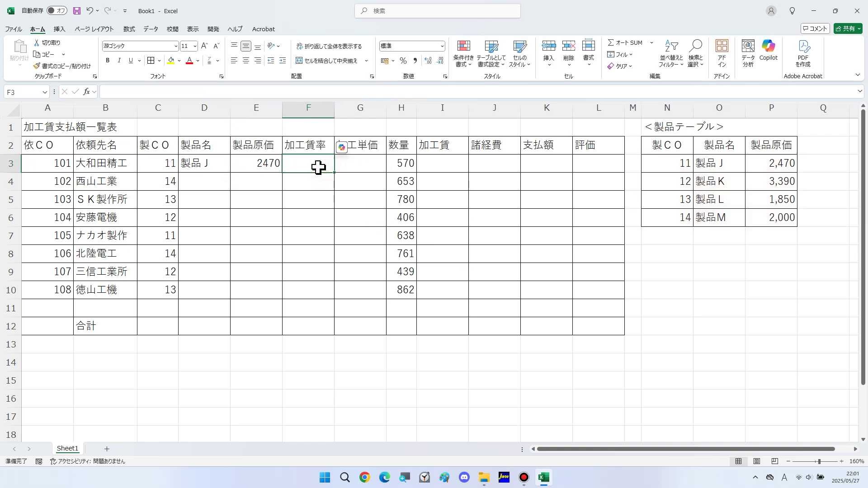
{"action": "type", "text": "=IF("}
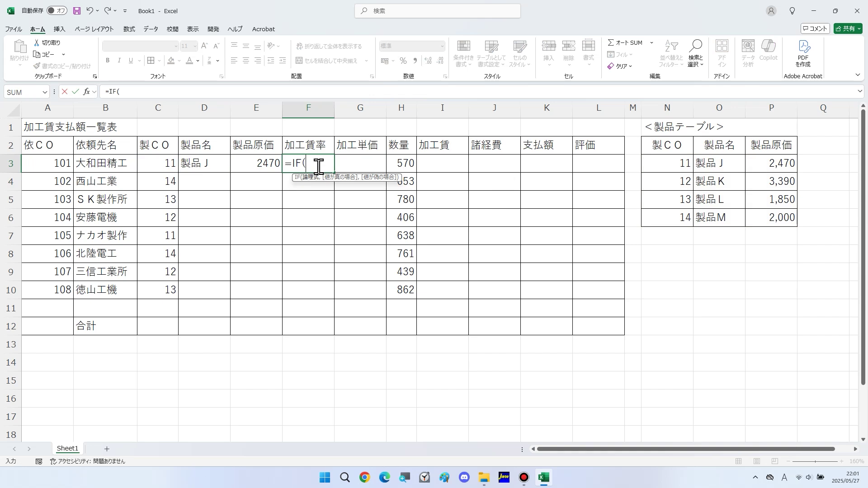
{"action": "left_click", "coordinate": [258, 165]}
{"action": "type", "text": ">=3000,12"}
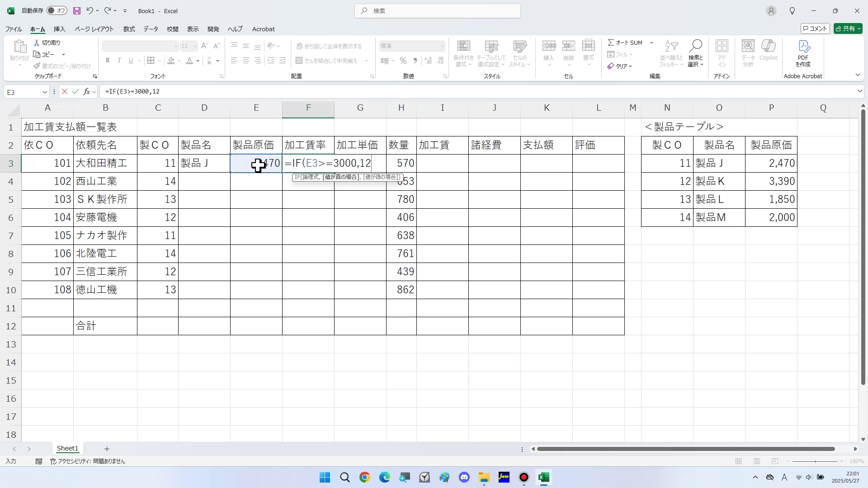
{"action": "type", "text": ".8%,"}
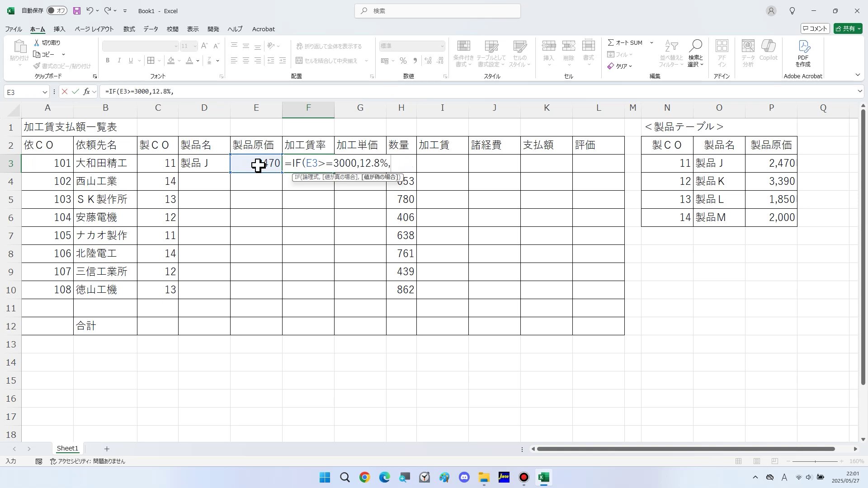
{"action": "type", "text": "IF("}
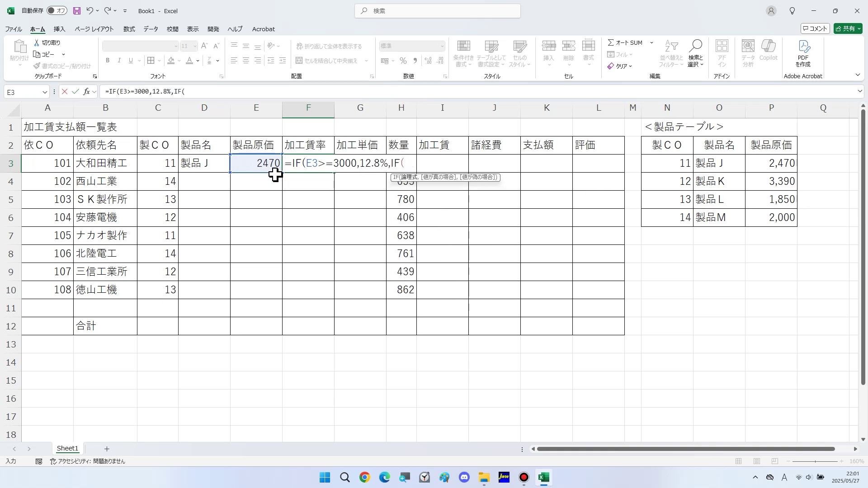
{"action": "left_click", "coordinate": [270, 166]}
{"action": "type", "text": ">="}
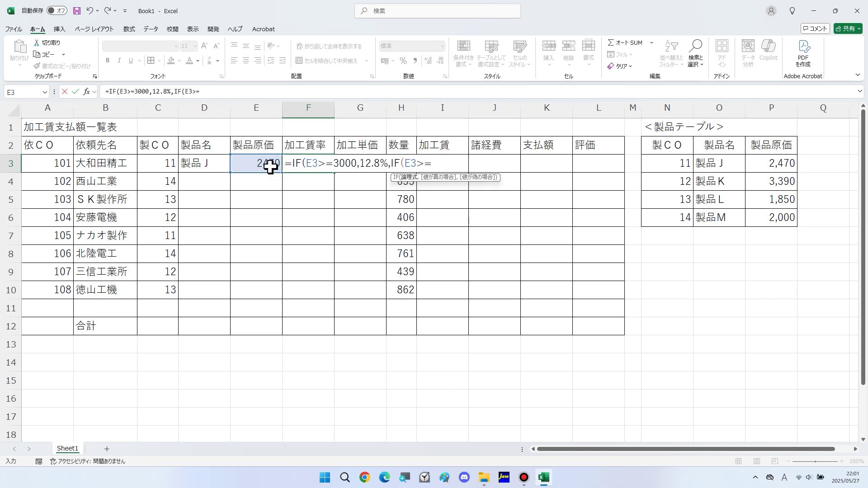
{"action": "type", "text": "2000,"}
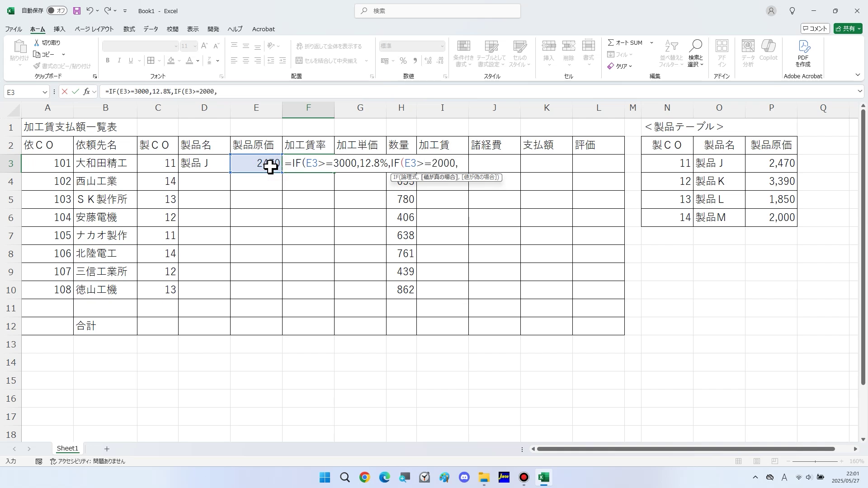
{"action": "type", "text": "11.7%,10."}
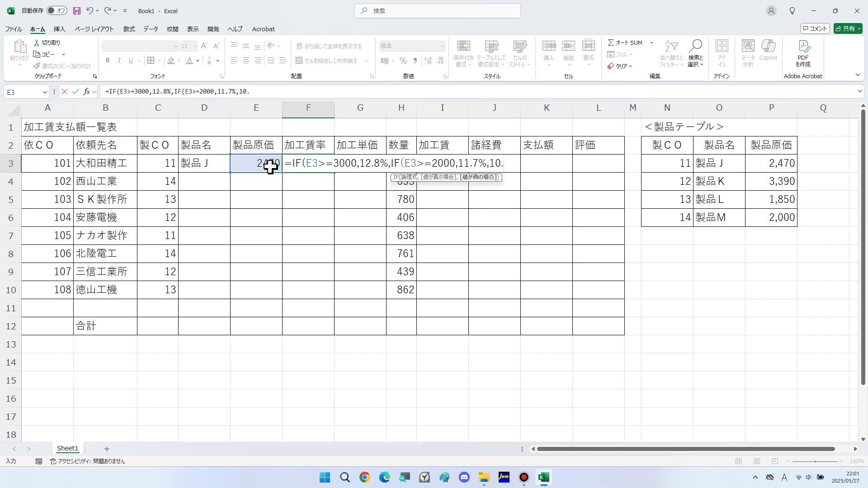
{"action": "type", "text": "6%))"}
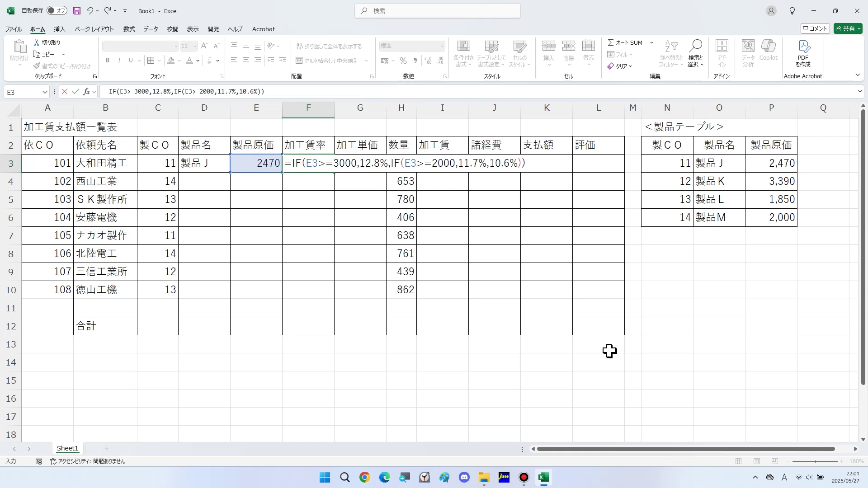
{"action": "key", "text": "Return"}
Step: Format the processing rate in F3 as a percentage with one decimal place
{"action": "left_click", "coordinate": [310, 164]}
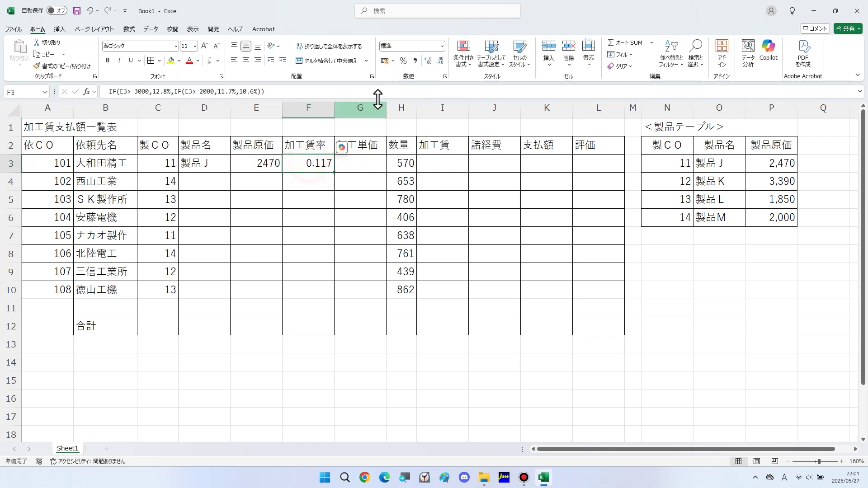
{"action": "left_click", "coordinate": [402, 60]}
{"action": "left_click", "coordinate": [427, 60]}
Step: Enter the processing unit price formula =INT(E3*F3) in G3 and fill the D3:G3 formulas down to row 10
{"action": "left_click", "coordinate": [360, 161]}
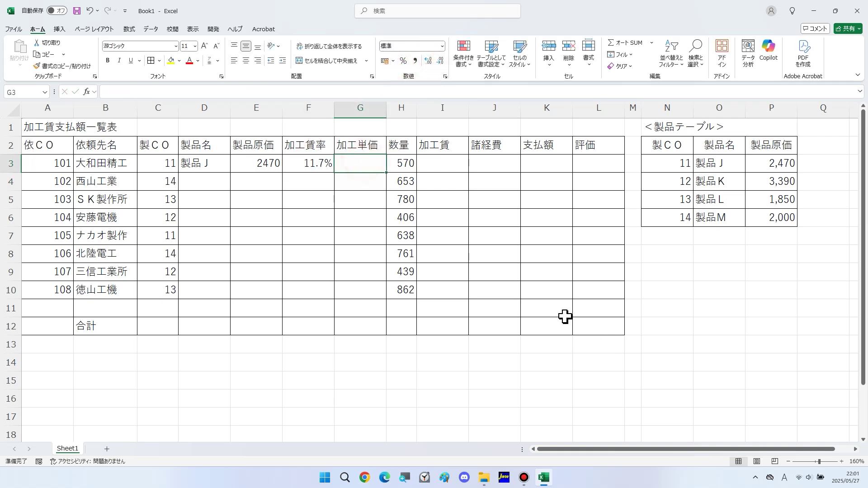
{"action": "type", "text": "="}
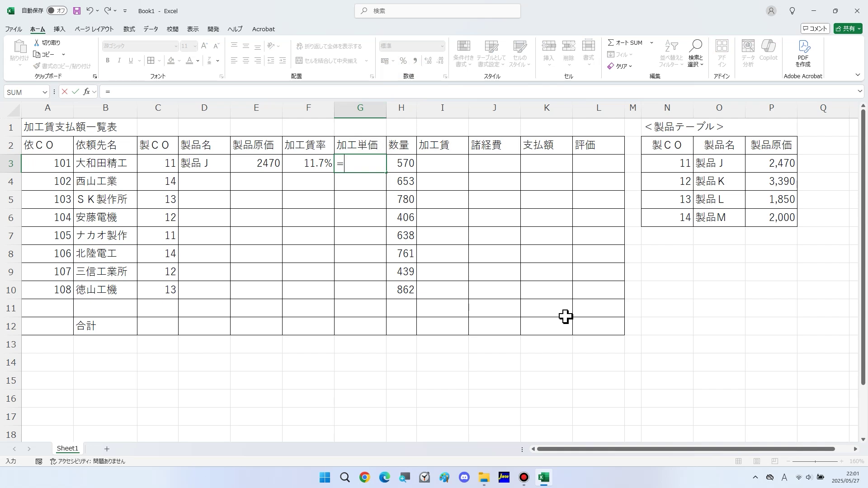
{"action": "left_click", "coordinate": [263, 162]}
{"action": "type", "text": "*"}
{"action": "left_click", "coordinate": [301, 162]}
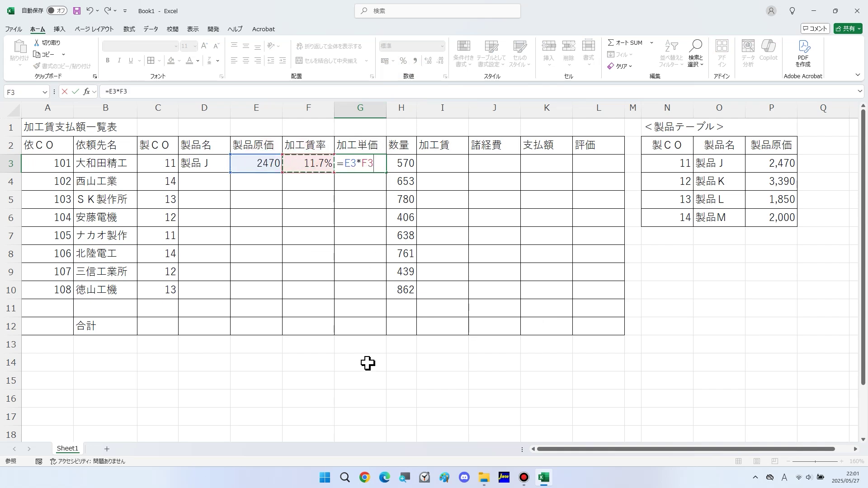
{"action": "left_click", "coordinate": [344, 165]}
{"action": "type", "text": "INT("}
{"action": "left_click", "coordinate": [396, 163]}
{"action": "type", "text": ")"}
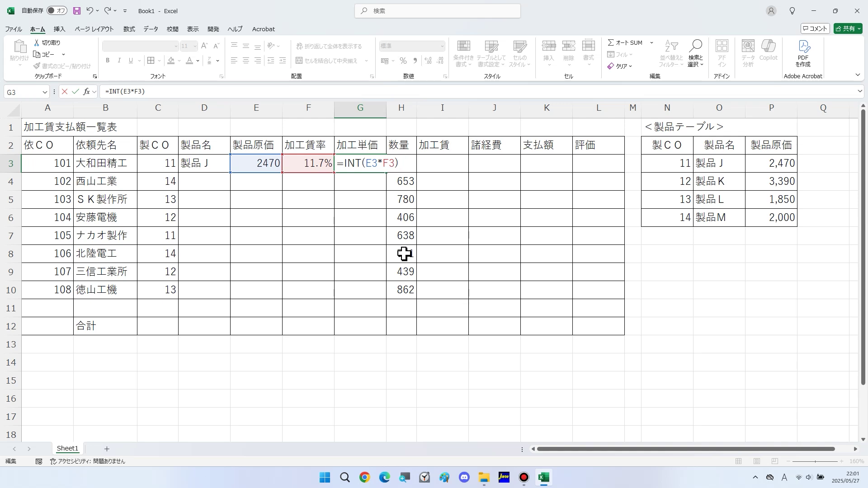
{"action": "key", "text": "ctrl+Return"}
{"action": "left_click_drag", "start_coordinate": [213, 163], "coordinate": [364, 162]}
{"action": "double_click", "coordinate": [386, 172]}
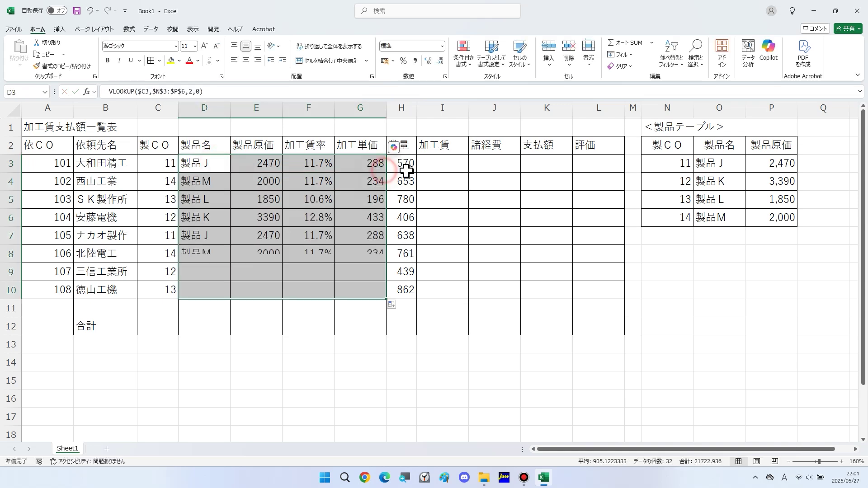
Step: Enter the processing fee (加工賃) formula =G3*H3 in I3
{"action": "left_click", "coordinate": [432, 165]}
{"action": "type", "text": "="}
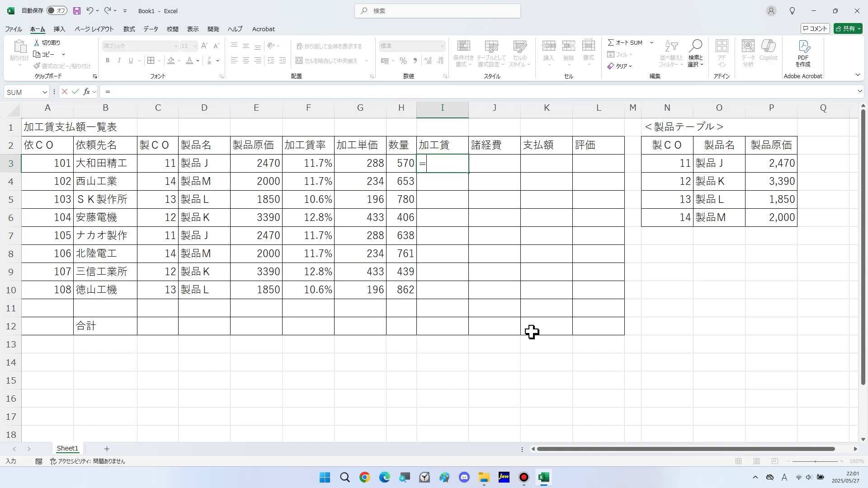
{"action": "left_click", "coordinate": [367, 165]}
{"action": "type", "text": "*"}
{"action": "left_click", "coordinate": [402, 165]}
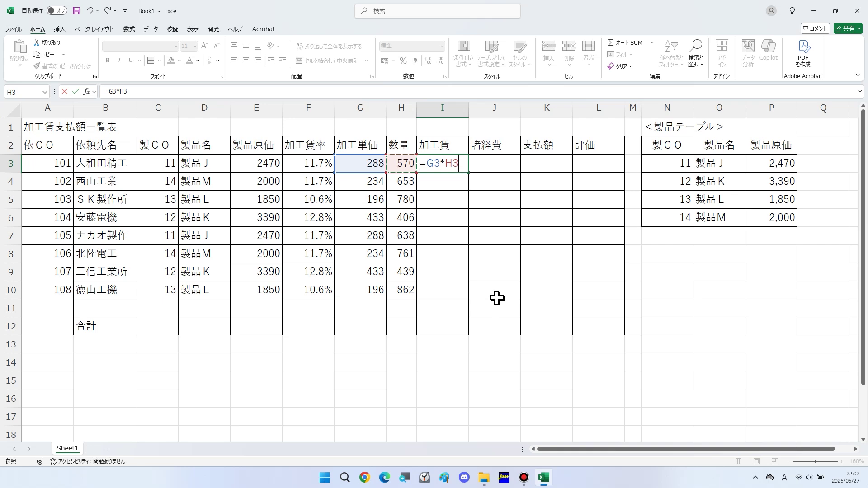
{"action": "key", "text": "Tab"}
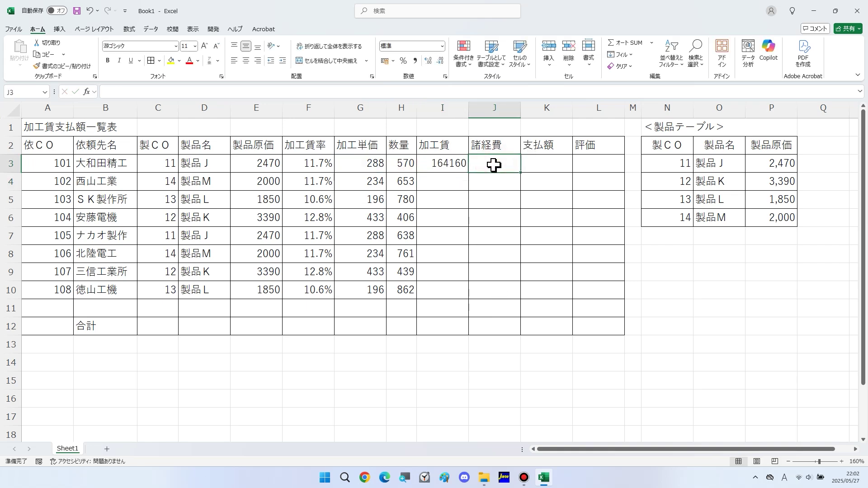
Step: Enter the expenses (諸経費) formula =ROUNDUP(I3*3.8%,0) in J3
{"action": "type", "text": "="}
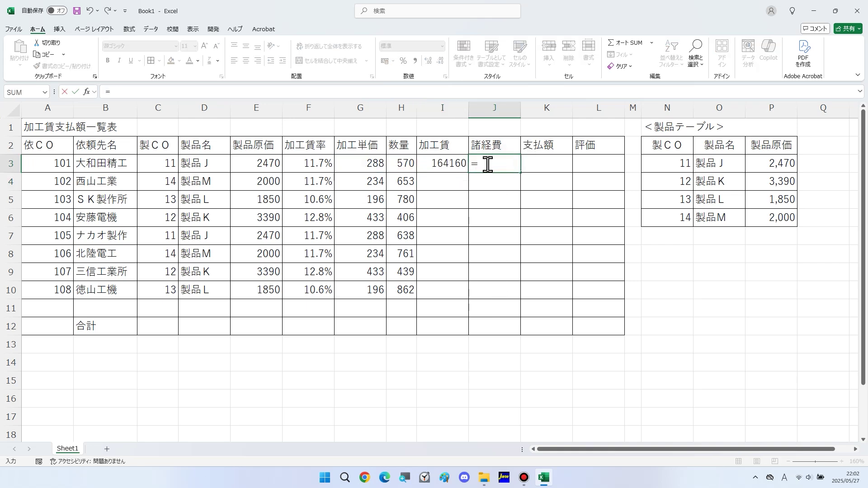
{"action": "left_click", "coordinate": [456, 163]}
{"action": "type", "text": "*"}
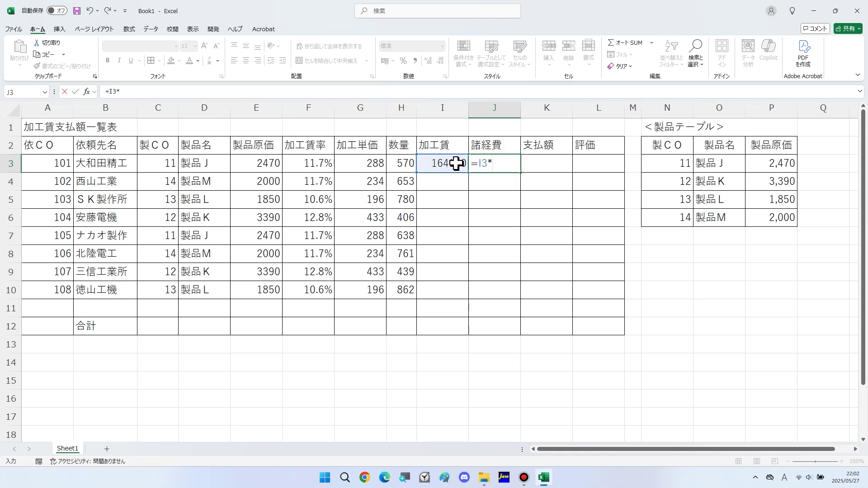
{"action": "type", "text": "3.8%"}
{"action": "left_click", "coordinate": [479, 163]}
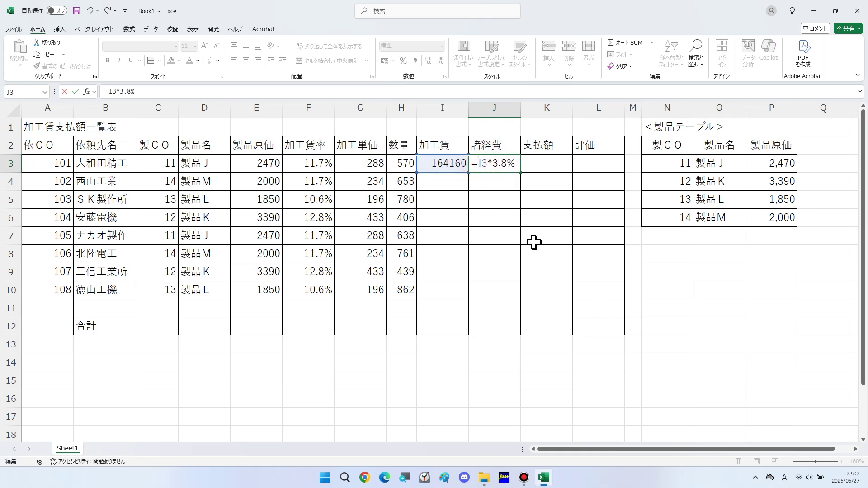
{"action": "type", "text": "roun"}
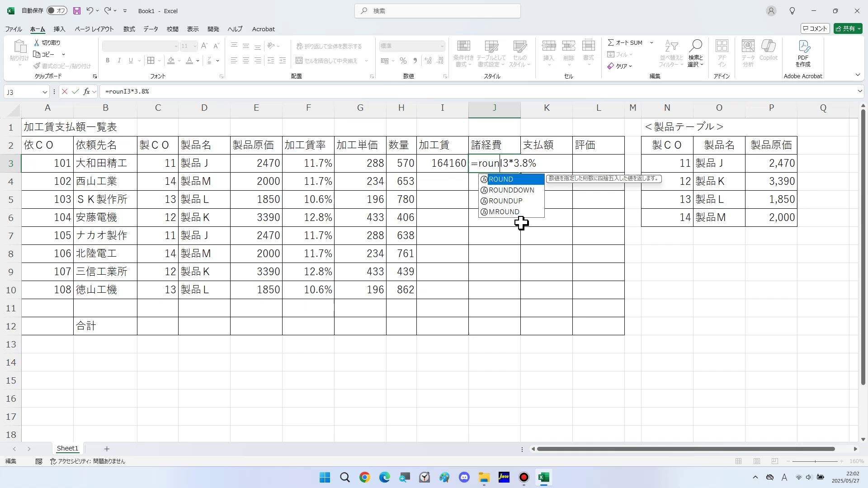
{"action": "double_click", "coordinate": [509, 201]}
{"action": "left_click", "coordinate": [590, 165]}
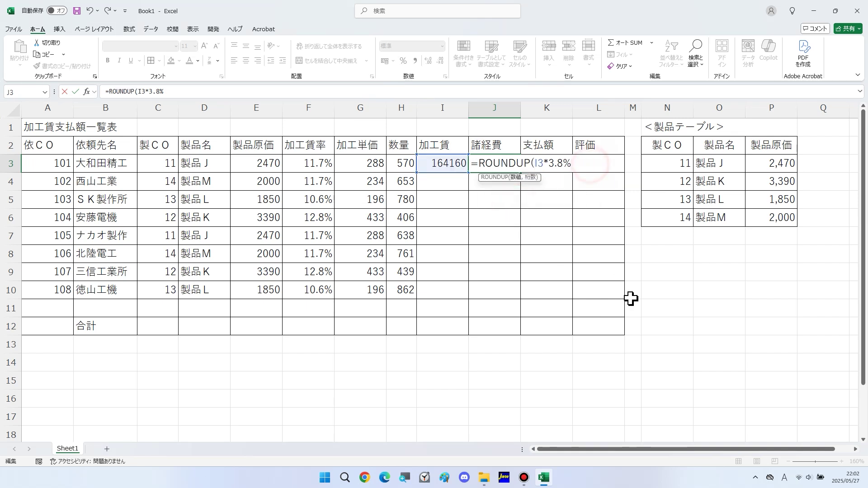
{"action": "type", "text": ",0)"}
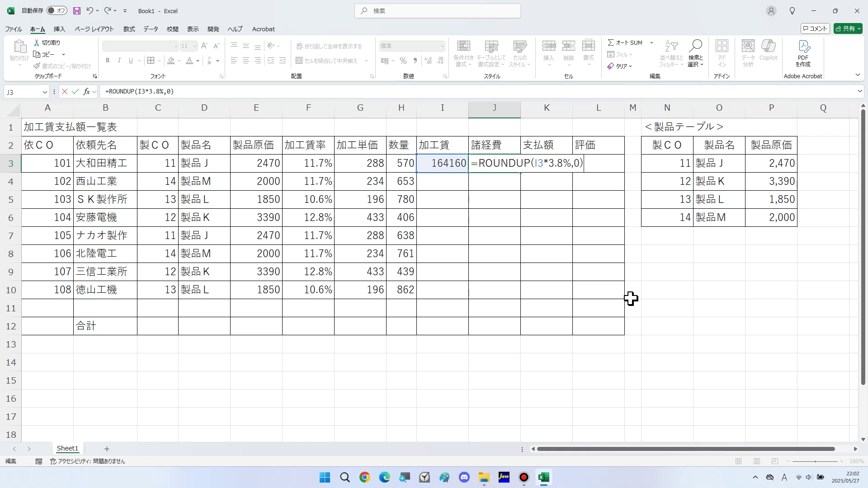
{"action": "key", "text": "Return"}
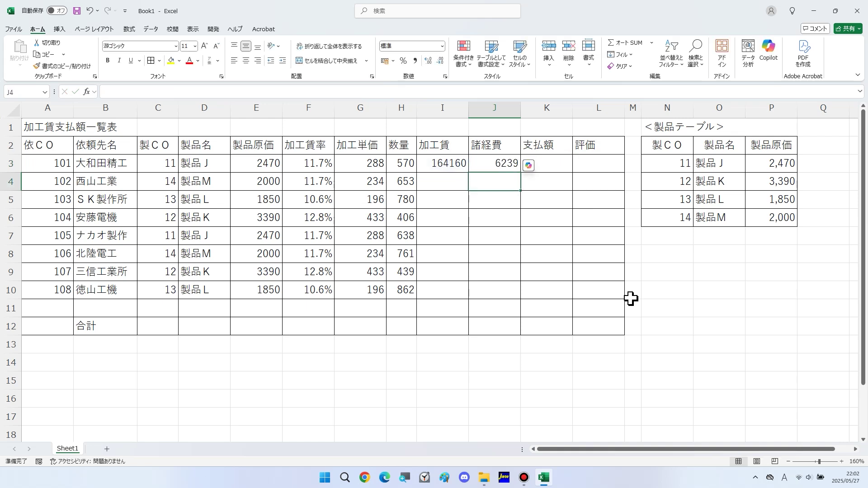
Step: Enter the payment amount (支払額) formula =I3+J3 in K3
{"action": "left_click", "coordinate": [552, 169]}
{"action": "type", "text": "="}
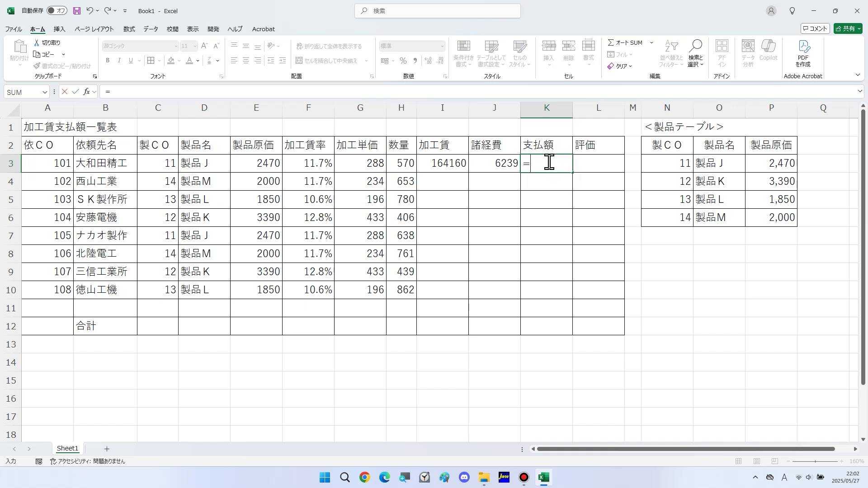
{"action": "left_click", "coordinate": [438, 159]}
{"action": "type", "text": "+"}
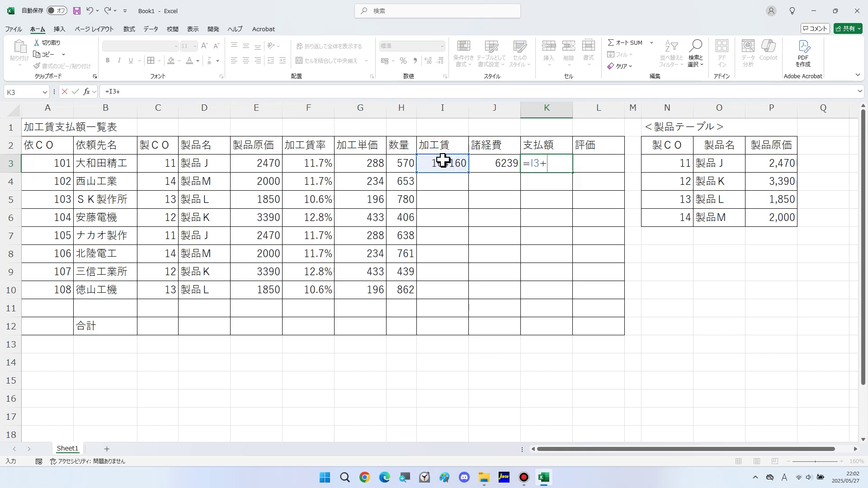
{"action": "left_click", "coordinate": [475, 164]}
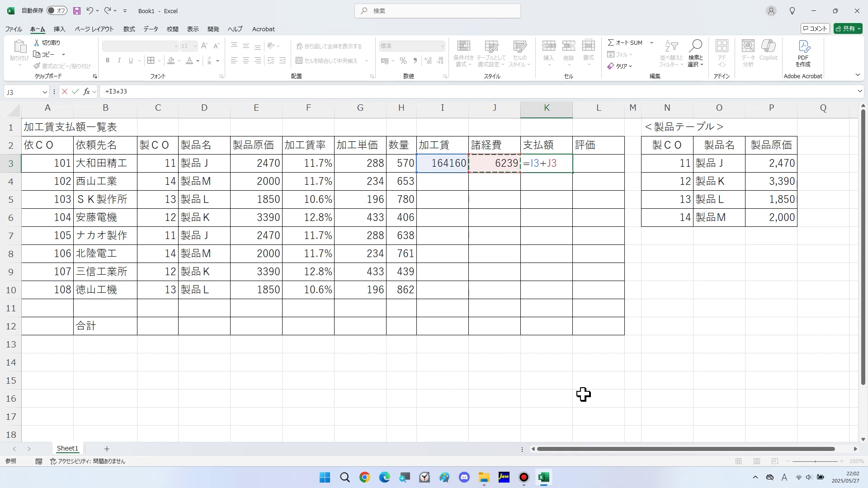
{"action": "key", "text": "Return"}
Step: Enter the evaluation (評価) formula =IF(OR(H3>=780,K3>=190000),"＊＊","＊") in L3 and fill the I3:L3 formulas down to row 10
{"action": "left_click", "coordinate": [610, 160]}
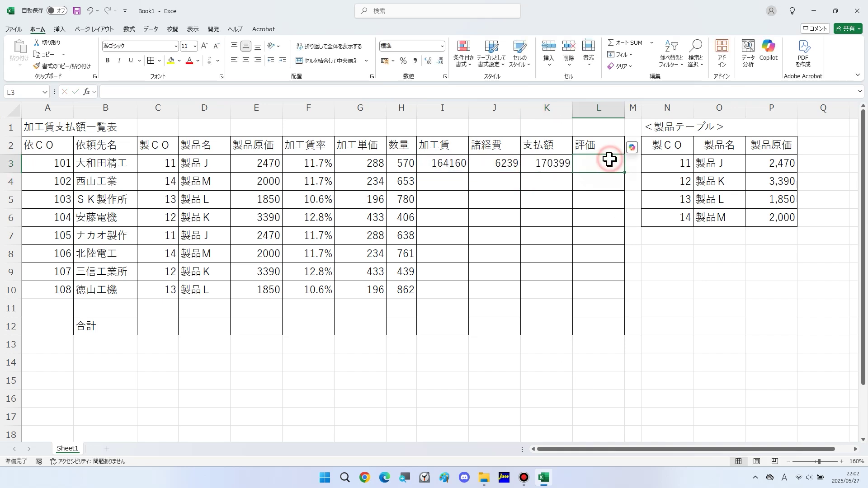
{"action": "type", "text": "=IF("}
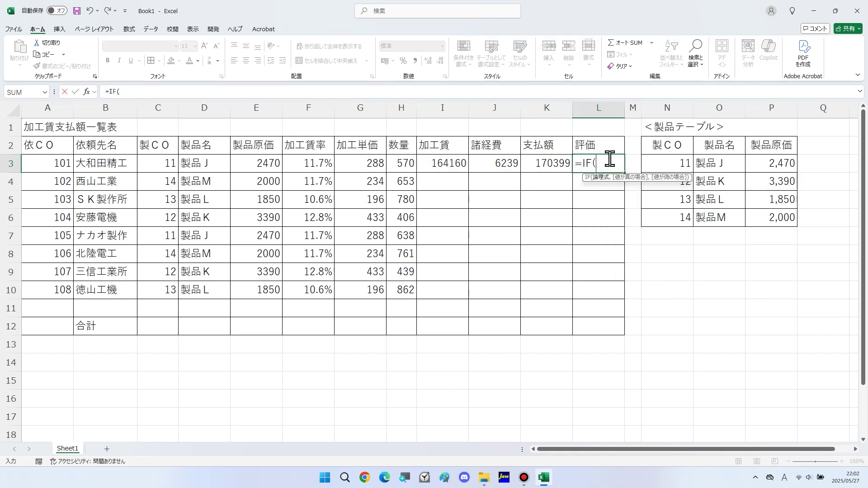
{"action": "type", "text": "OR("}
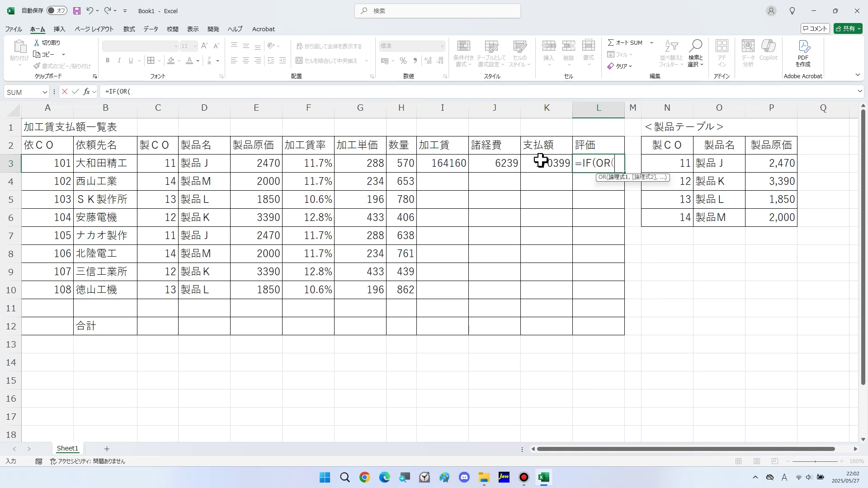
{"action": "left_click", "coordinate": [400, 163]}
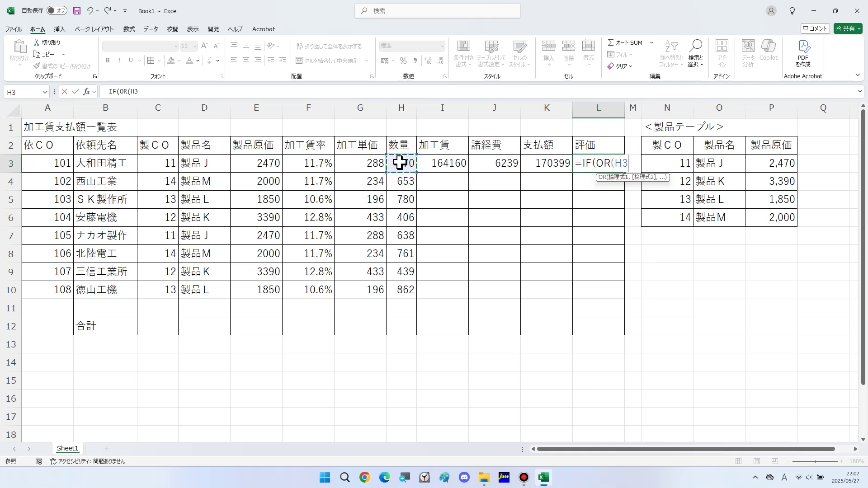
{"action": "type", "text": ">=780,"}
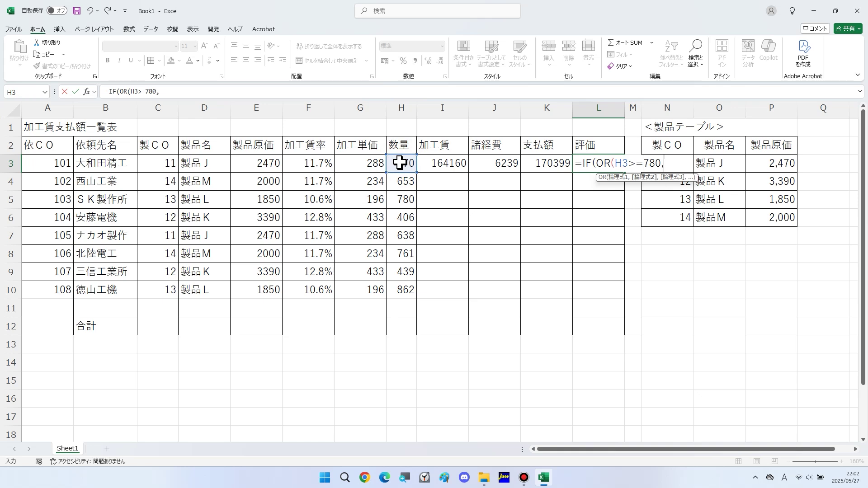
{"action": "left_click", "coordinate": [538, 164]}
{"action": "type", "text": ">="}
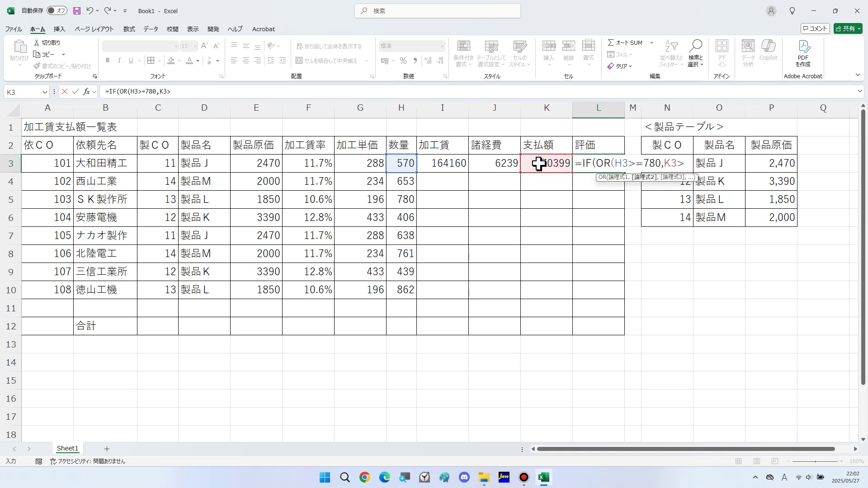
{"action": "type", "text": "190000),\"＊＊\"**\"<"}
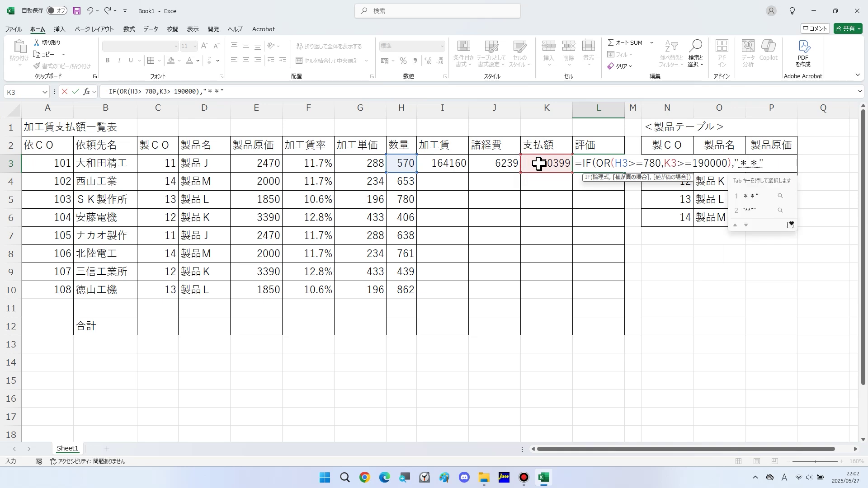
{"action": "key", "text": "BackSpace"}
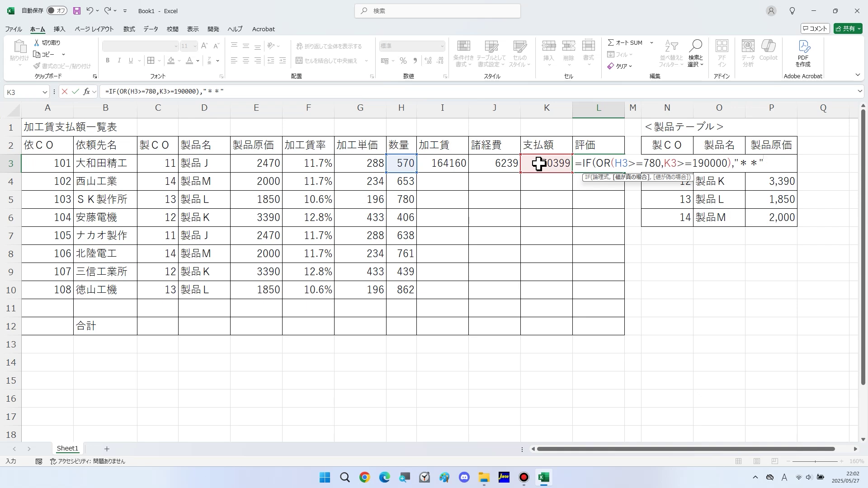
{"action": "type", "text": ",\"＊"}
{"action": "key", "text": "Zenkaku_Hankaku"}
{"action": "type", "text": "\")"}
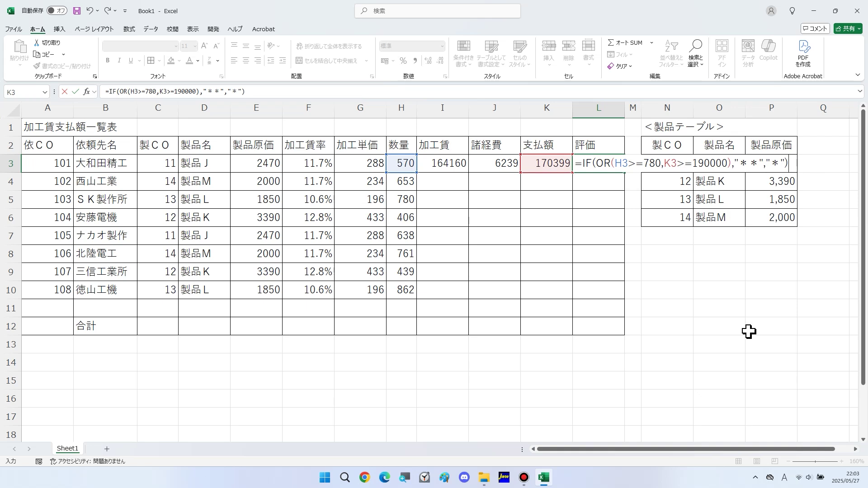
{"action": "key", "text": "ctrl+Return"}
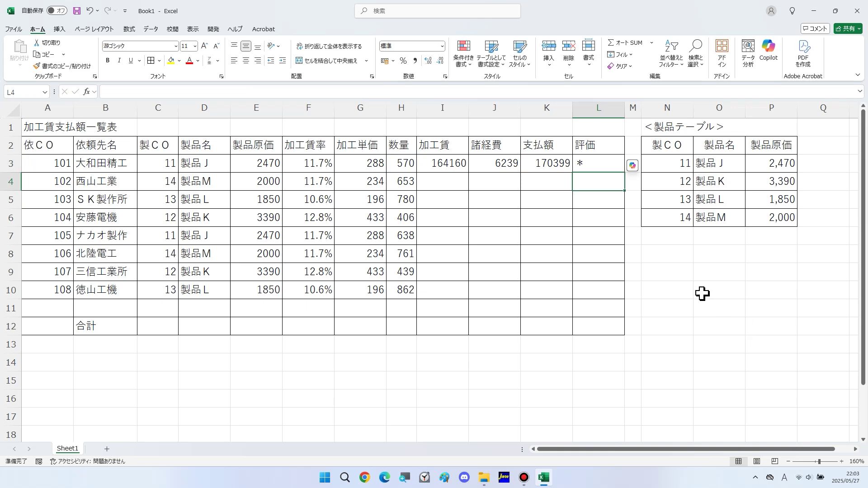
{"action": "left_click_drag", "start_coordinate": [458, 168], "coordinate": [617, 167]}
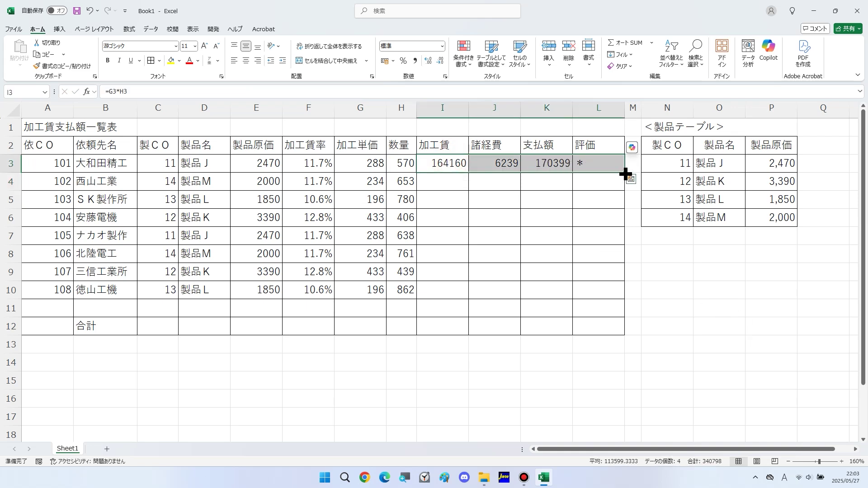
{"action": "double_click", "coordinate": [625, 174]}
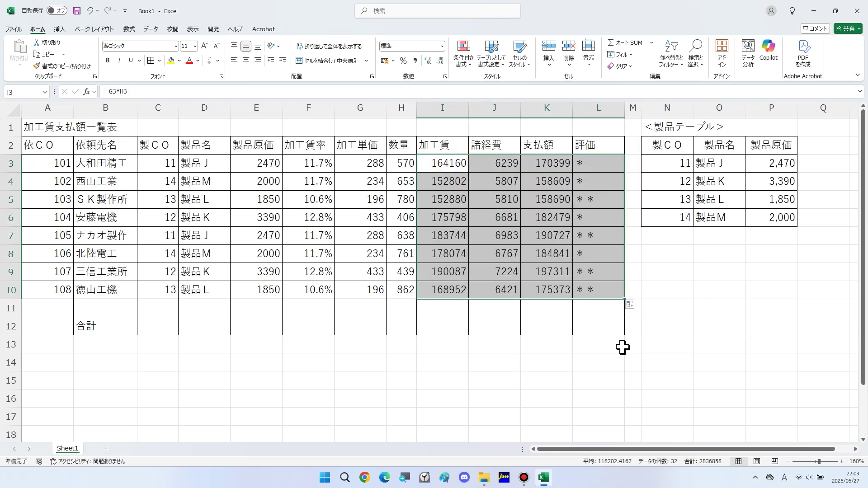
Step: Total the quantity column in H12 with =SUM(H3:H10) and fill the formula across to K12
{"action": "left_click", "coordinate": [408, 324]}
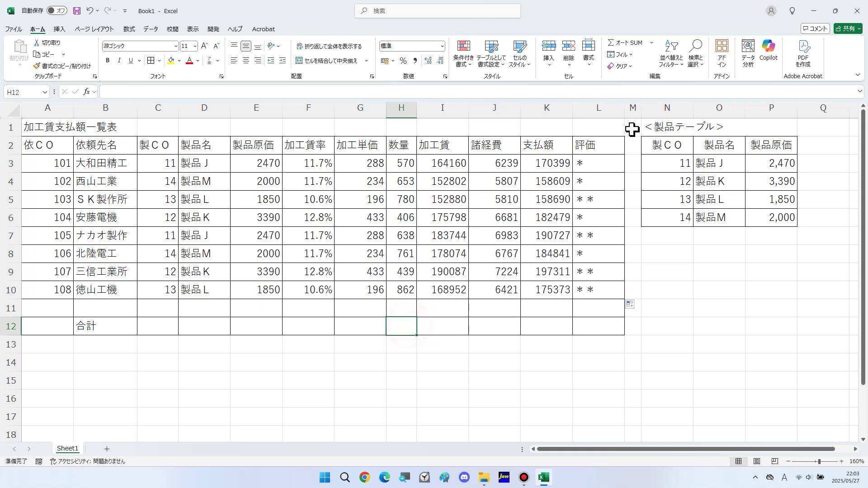
{"action": "left_click", "coordinate": [623, 43]}
{"action": "left_click_drag", "start_coordinate": [408, 165], "coordinate": [402, 290]}
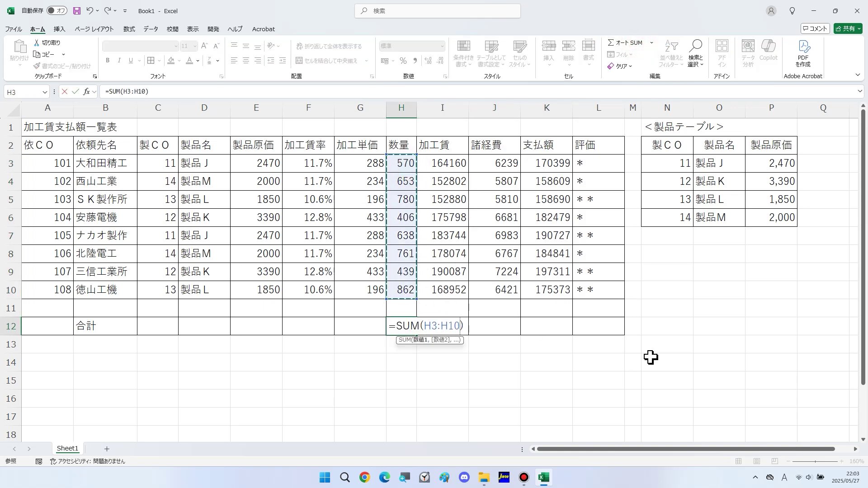
{"action": "key", "text": "Return"}
{"action": "left_click", "coordinate": [411, 332]}
{"action": "left_click_drag", "start_coordinate": [417, 335], "coordinate": [549, 334]}
Step: Apply the comma number style to the product cost cells E3:E12 and the amount cells G3:K12
{"action": "left_click_drag", "start_coordinate": [267, 166], "coordinate": [262, 324]}
{"action": "left_click_drag", "start_coordinate": [353, 326], "coordinate": [535, 162], "text": "ctrl"}
{"action": "left_click", "coordinate": [414, 60]}
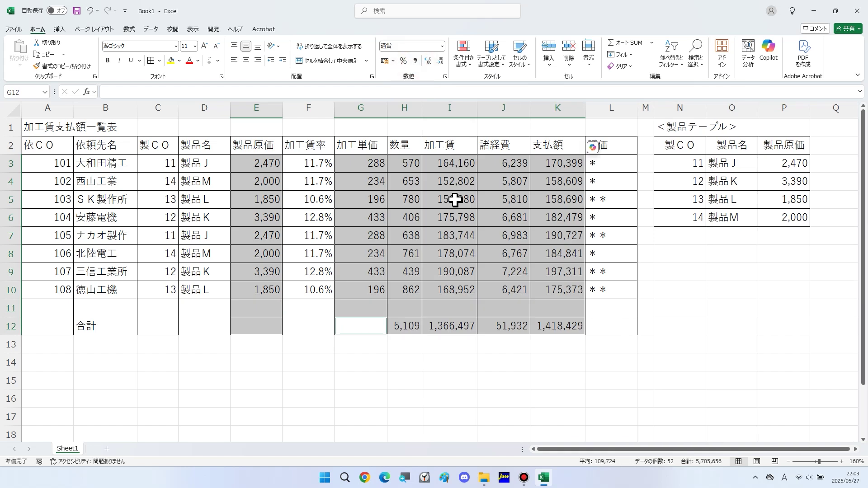
Step: Merge and centre the title across A1:L1, and centre the headers in A2:L2 and the 合計 label in B12
{"action": "left_click_drag", "start_coordinate": [66, 131], "coordinate": [573, 122]}
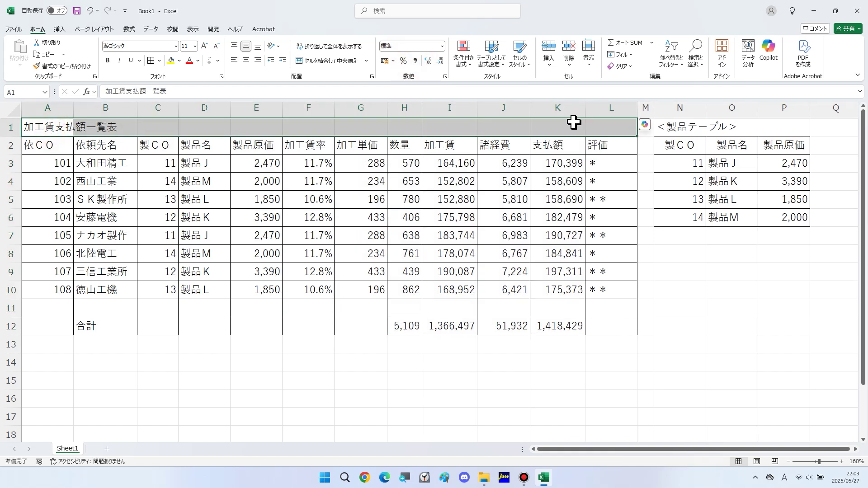
{"action": "left_click", "coordinate": [312, 61]}
{"action": "left_click_drag", "start_coordinate": [61, 144], "coordinate": [584, 153]}
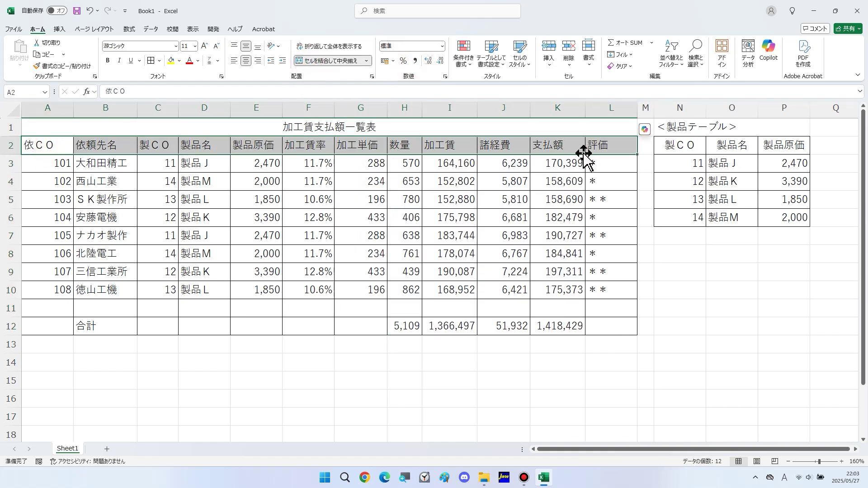
{"action": "left_click", "coordinate": [123, 324], "text": "ctrl"}
{"action": "left_click", "coordinate": [246, 60]}
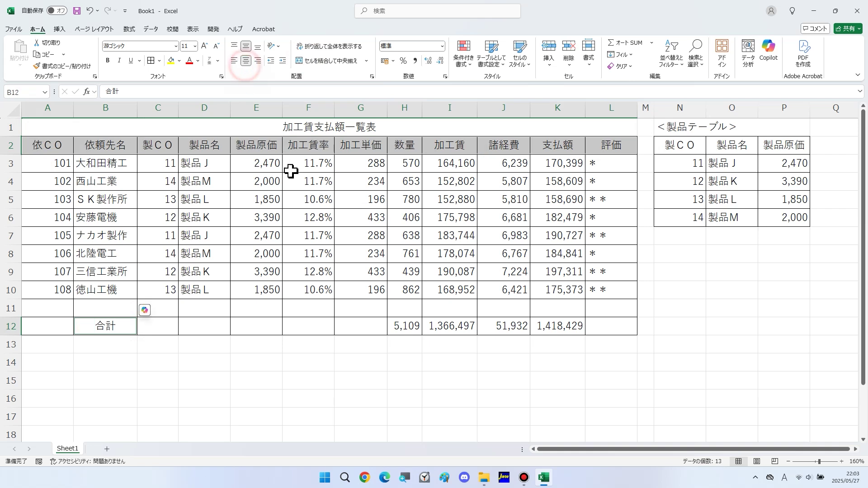
Step: Autofit the widths of columns A to L and give the table A2:L12 grid borders with a thick outside border
{"action": "left_click_drag", "start_coordinate": [57, 109], "coordinate": [583, 110]}
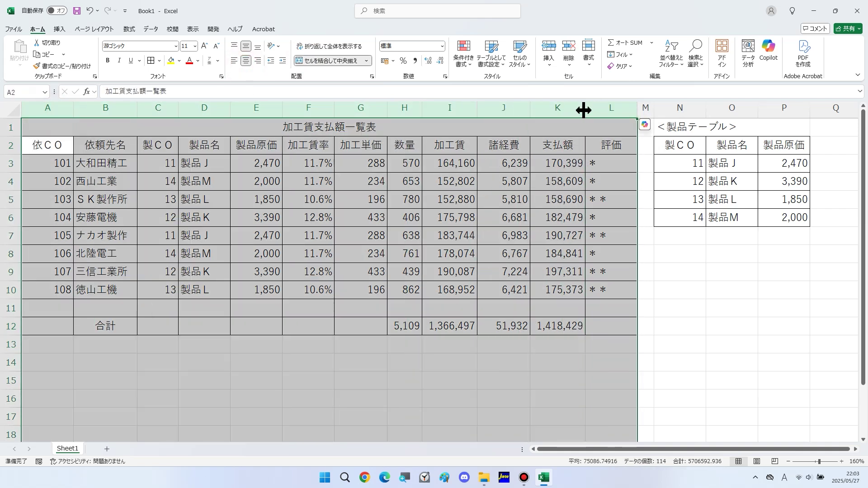
{"action": "double_click", "coordinate": [583, 110]}
{"action": "left_click_drag", "start_coordinate": [566, 145], "coordinate": [58, 323]}
{"action": "left_click", "coordinate": [160, 61]}
{"action": "left_click", "coordinate": [174, 150]}
{"action": "left_click", "coordinate": [159, 60]}
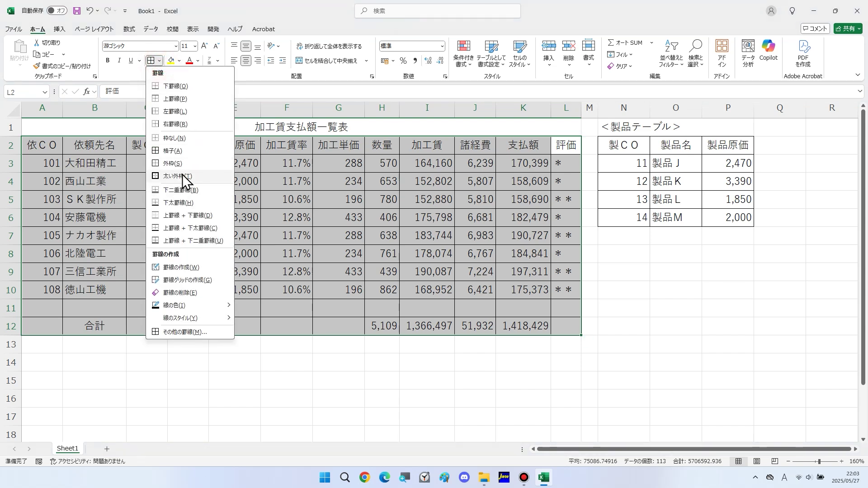
{"action": "left_click", "coordinate": [184, 176]}
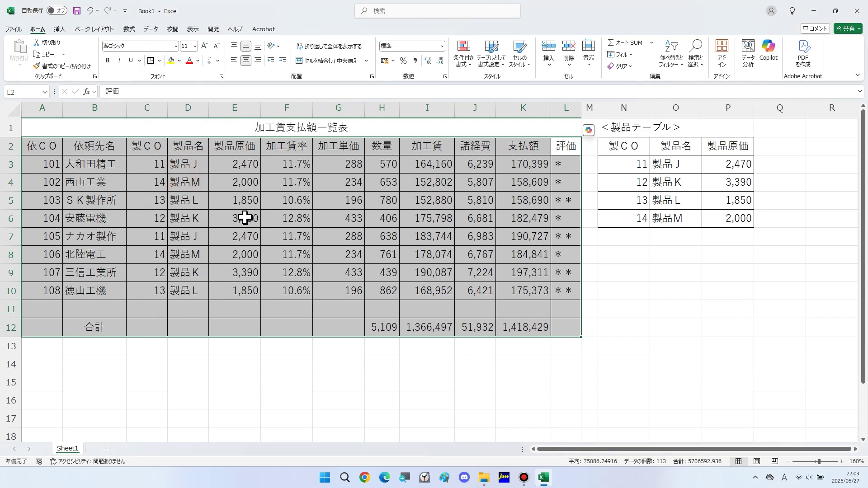
Step: Sort the table rows by quantity (数量) in descending order
{"action": "left_click", "coordinate": [377, 151]}
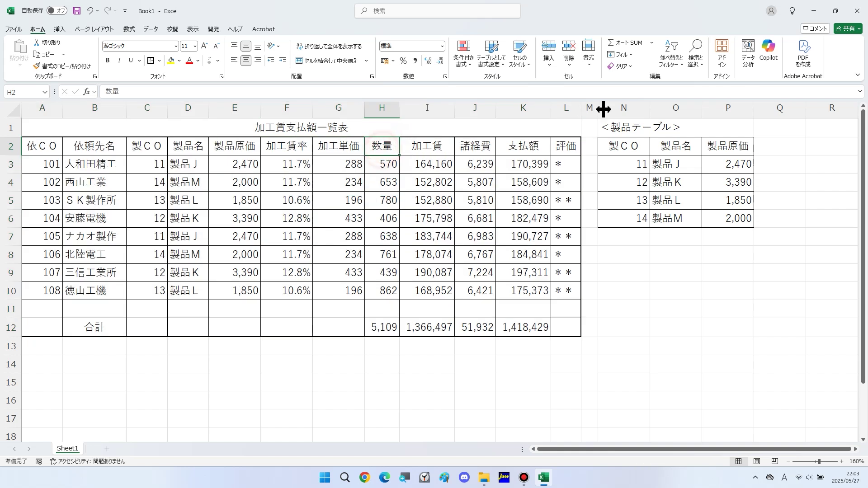
{"action": "left_click", "coordinate": [680, 73]}
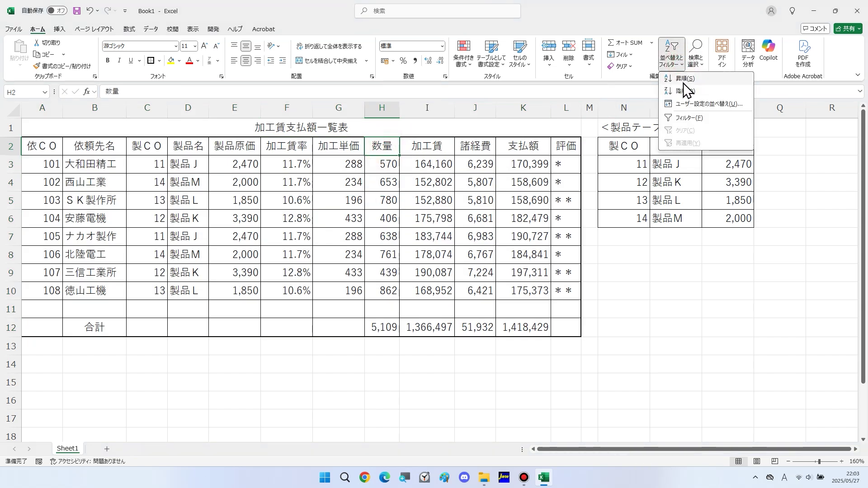
{"action": "left_click", "coordinate": [685, 100]}
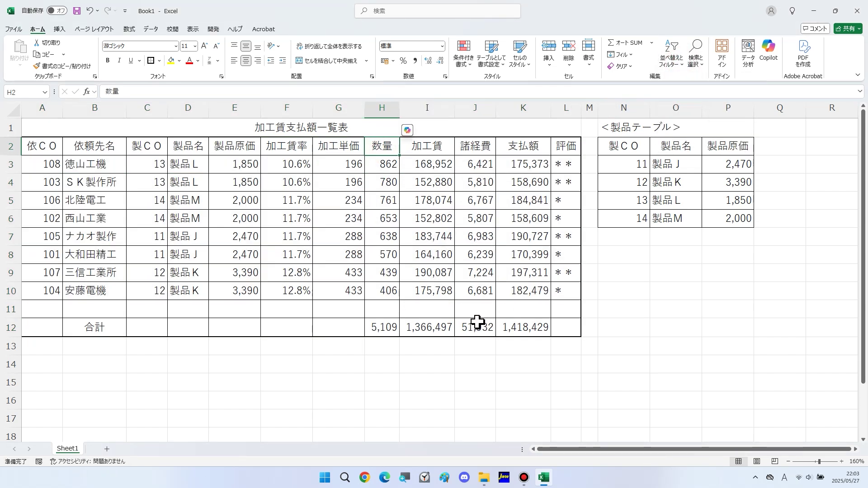
Step: Copy the VLOOKUP formula from D10 to D13 and prefix it with an apostrophe to show it as text
{"action": "left_click", "coordinate": [193, 291]}
{"action": "key", "text": "ctrl+c"}
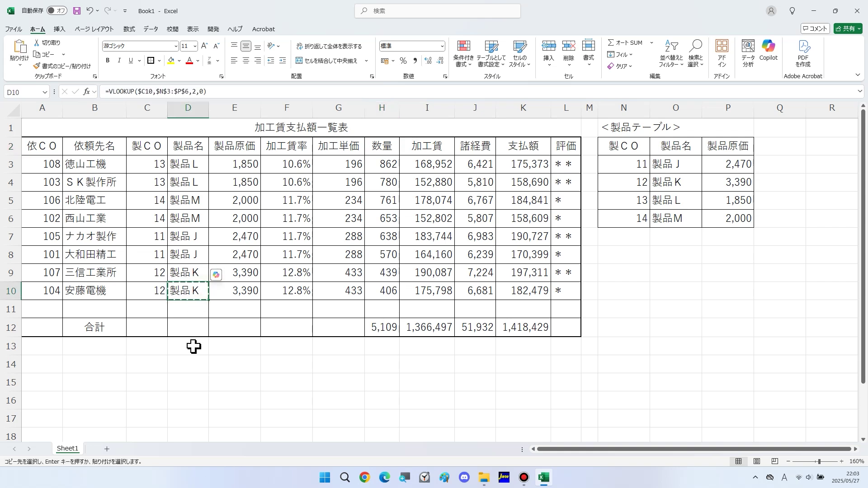
{"action": "left_click", "coordinate": [194, 346]}
{"action": "key", "text": "ctrl+v"}
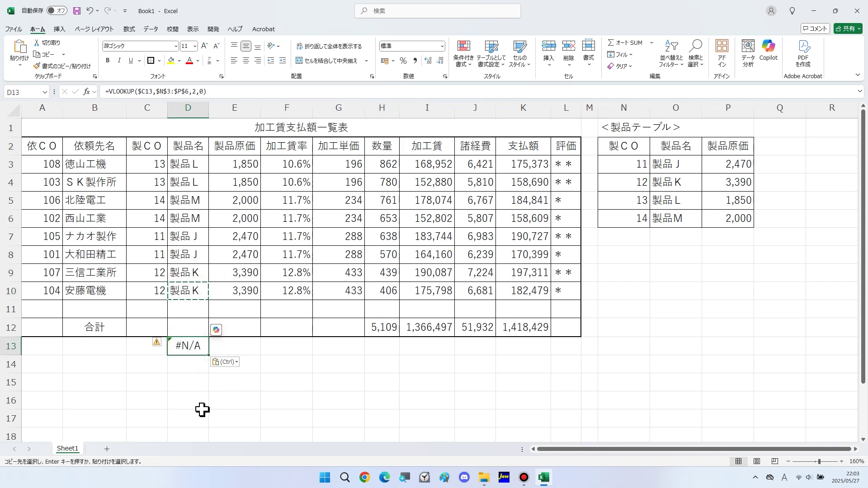
{"action": "double_click", "coordinate": [178, 346]}
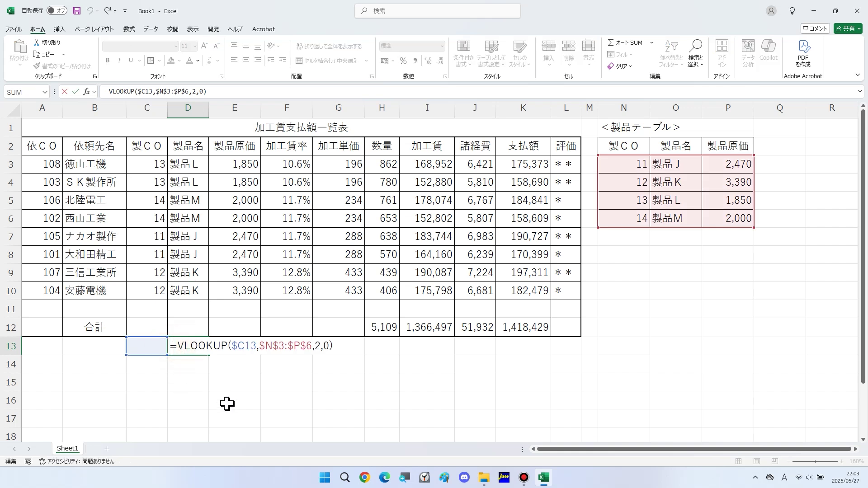
{"action": "type", "text": "'"}
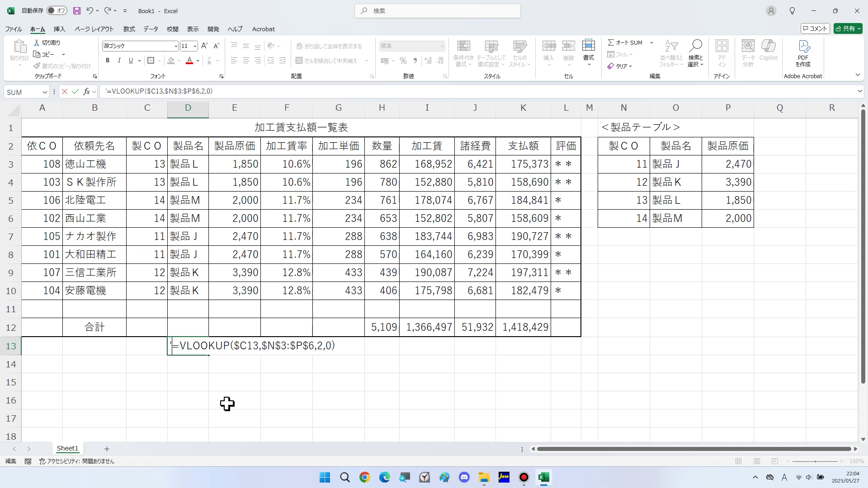
{"action": "key", "text": "Return"}
{"action": "left_click", "coordinate": [367, 413]}
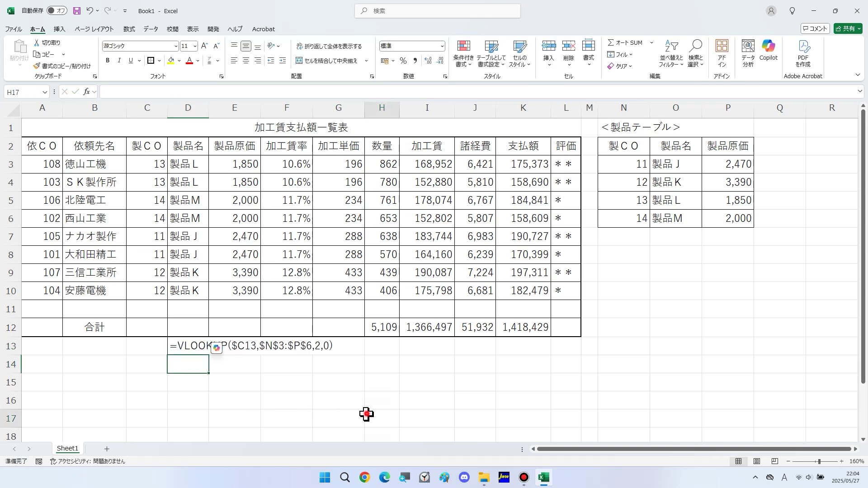
Step: Narrow column Q and copy the 数量, 加工賃 and 支払額 headers to S2:U2
{"action": "left_click_drag", "start_coordinate": [805, 108], "coordinate": [771, 110]}
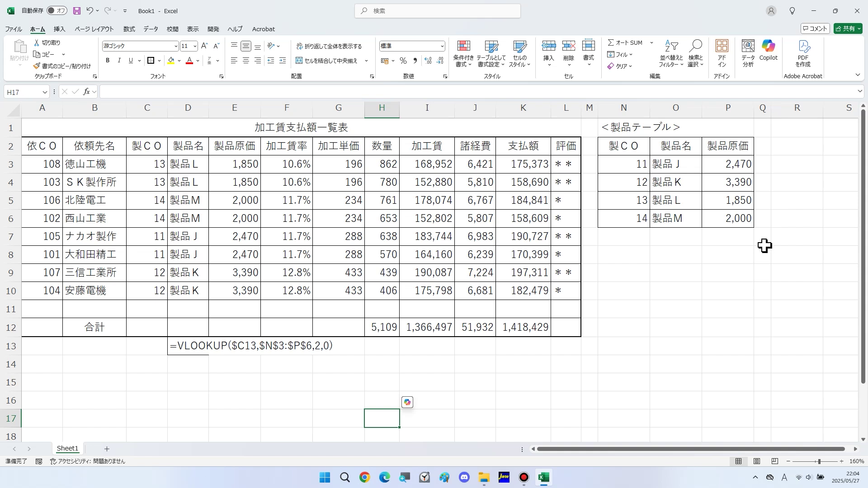
{"action": "scroll", "coordinate": [757, 259], "scroll_direction": "down", "scroll_amount": 1, "text": "ctrl"}
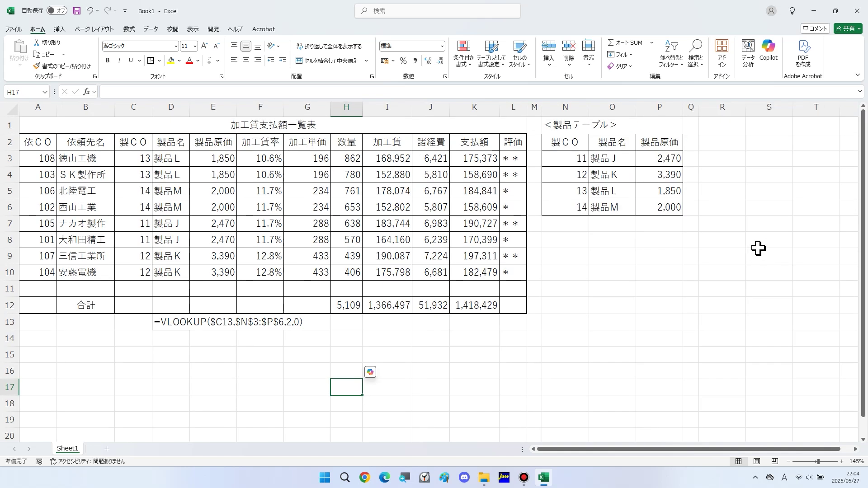
{"action": "scroll", "coordinate": [759, 244], "scroll_direction": "down", "scroll_amount": 1, "text": "ctrl"}
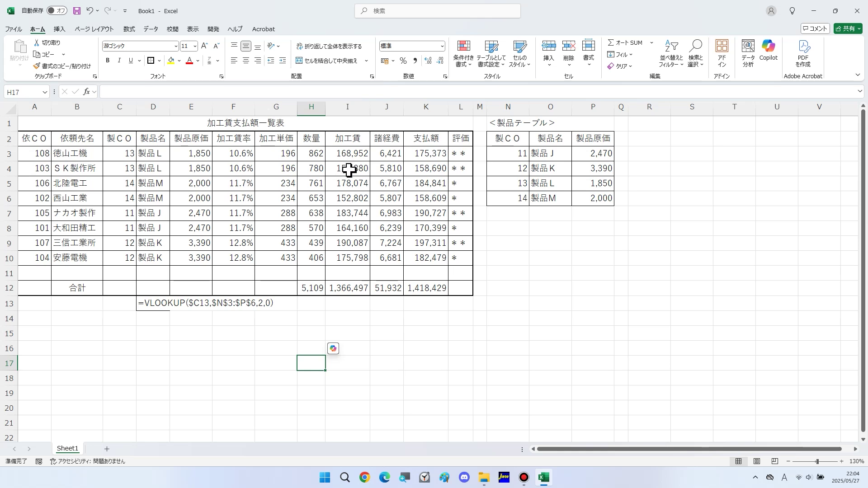
{"action": "left_click_drag", "start_coordinate": [312, 141], "coordinate": [347, 140]}
{"action": "left_click", "coordinate": [425, 138], "text": "ctrl"}
{"action": "key", "text": "ctrl+c"}
{"action": "left_click", "coordinate": [691, 139]}
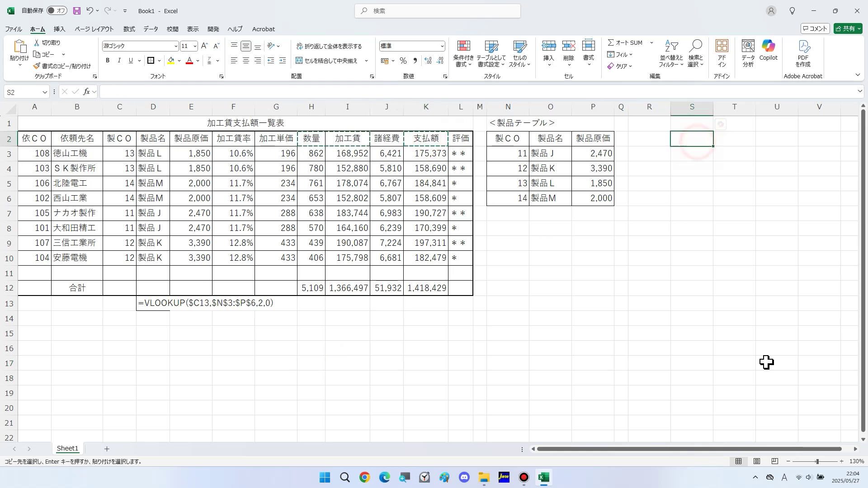
{"action": "left_click", "coordinate": [853, 449]}
{"action": "left_click", "coordinate": [853, 449]}
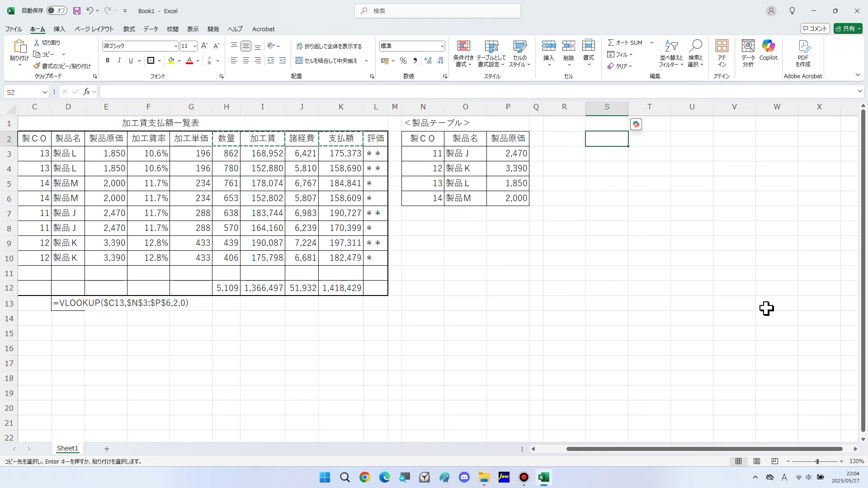
{"action": "key", "text": "ctrl+v"}
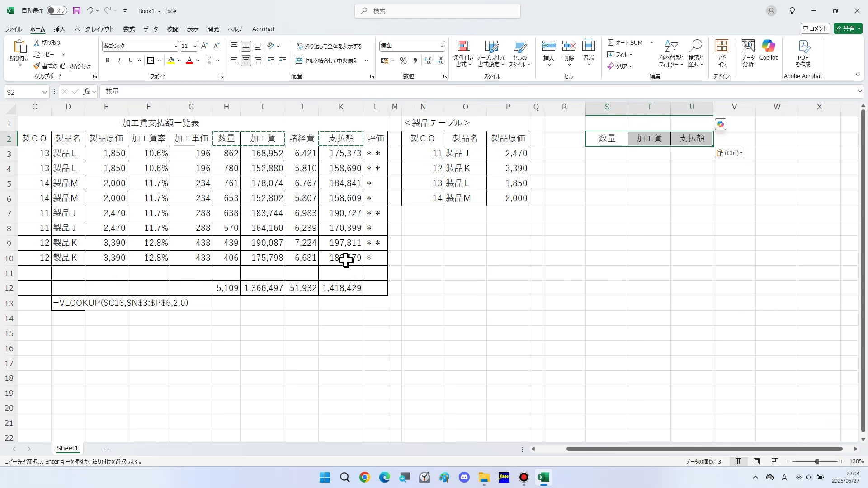
Step: Enter the row labels 平均, 最大 and 最小 in cells R3 to R5
{"action": "left_click", "coordinate": [564, 157]}
{"action": "type", "text": "hei"}
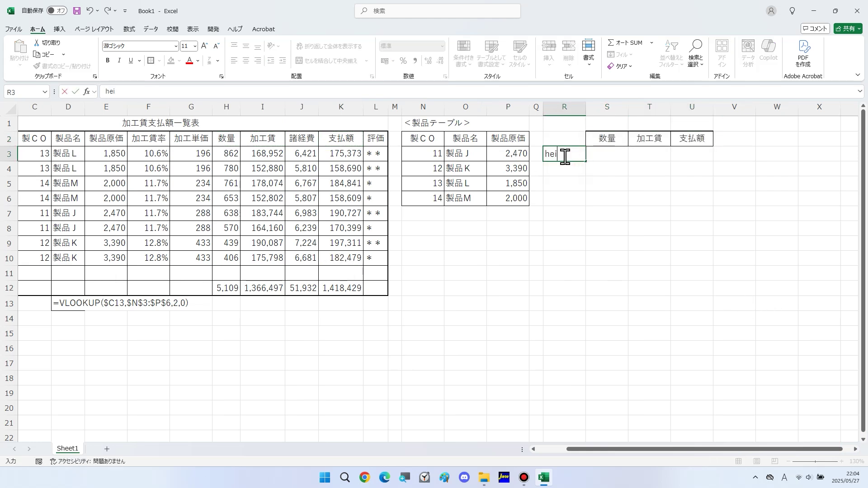
{"action": "type", "text": "eiki"}
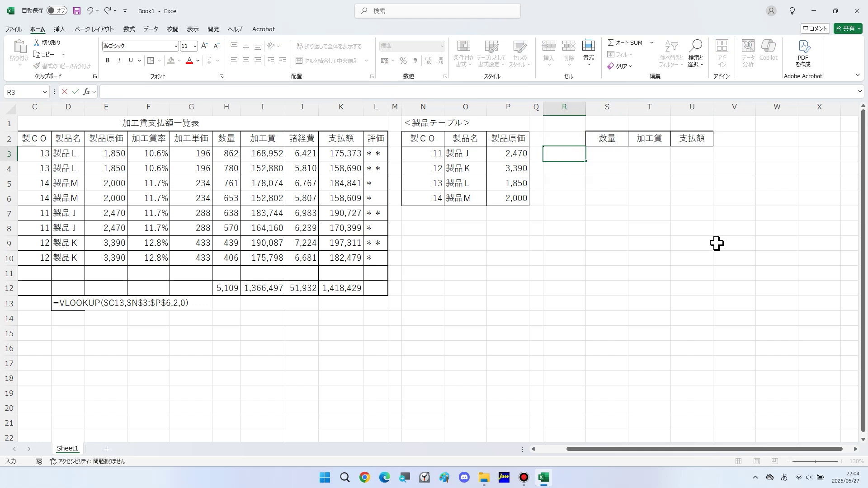
{"action": "type", "text": "平均"}
{"action": "key", "text": "Return"}
{"action": "type", "text": "さいｄ"}
{"action": "type", "text": "最大"}
{"action": "key", "text": "Return"}
{"action": "type", "text": "最小"}
{"action": "key", "text": "Return"}
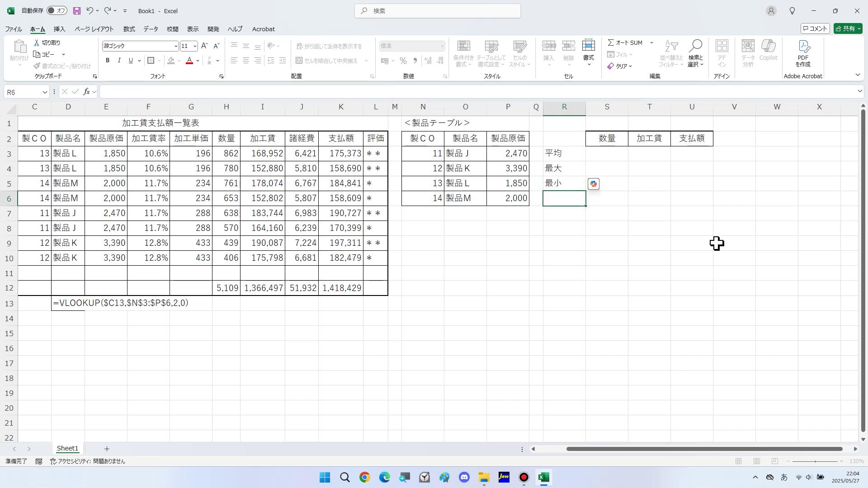
Step: Apply grid borders to the summary block R2:U5
{"action": "left_click_drag", "start_coordinate": [560, 138], "coordinate": [692, 186]}
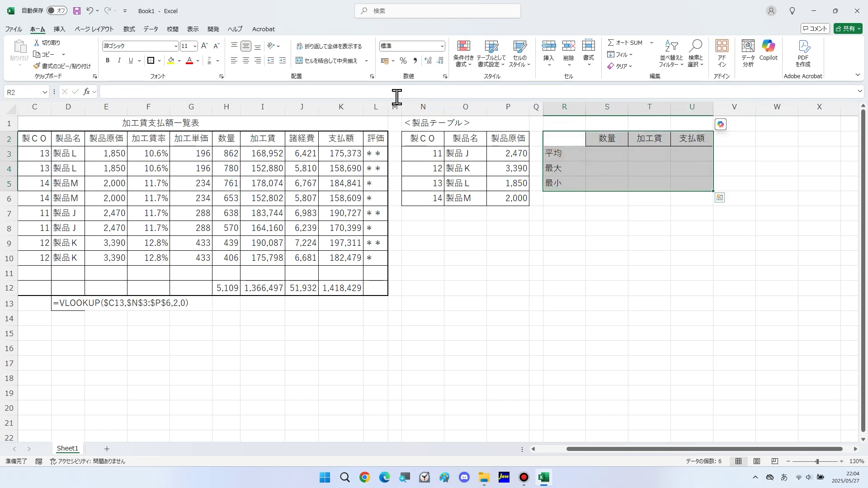
{"action": "left_click", "coordinate": [159, 61]}
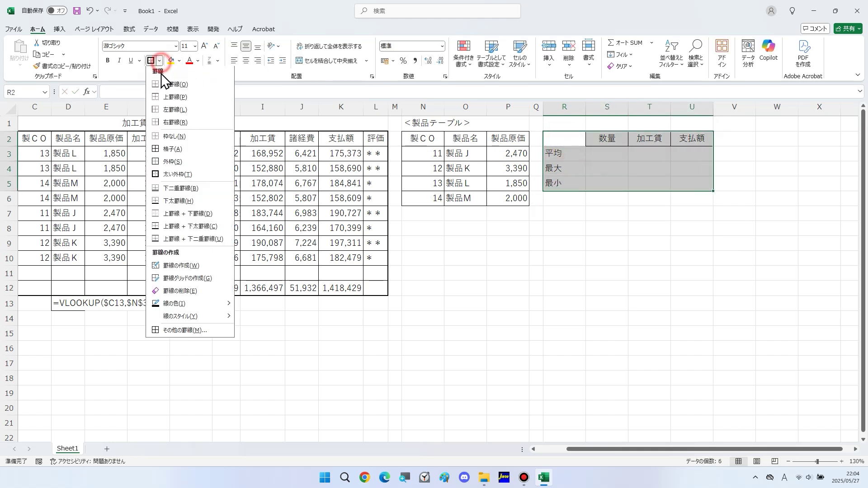
{"action": "left_click", "coordinate": [175, 153]}
{"action": "left_click", "coordinate": [721, 180]}
{"action": "scroll", "coordinate": [784, 202], "scroll_direction": "up", "scroll_amount": 1}
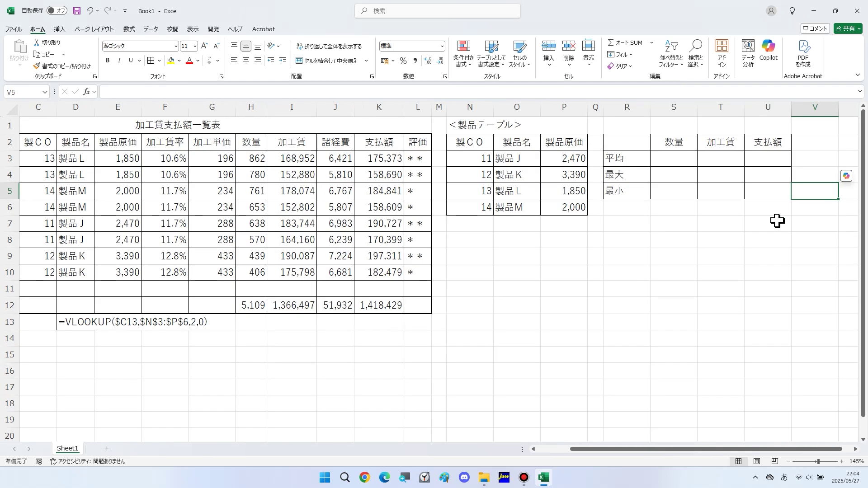
Step: Calculate the average of the quantities H3:H10 in cell S3 with the AVERAGE function
{"action": "left_click", "coordinate": [679, 159]}
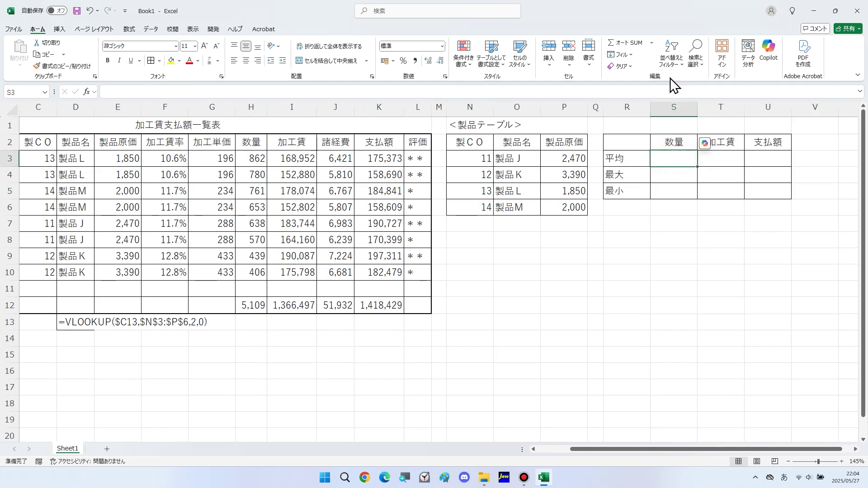
{"action": "left_click", "coordinate": [652, 43]}
{"action": "left_click", "coordinate": [649, 69]}
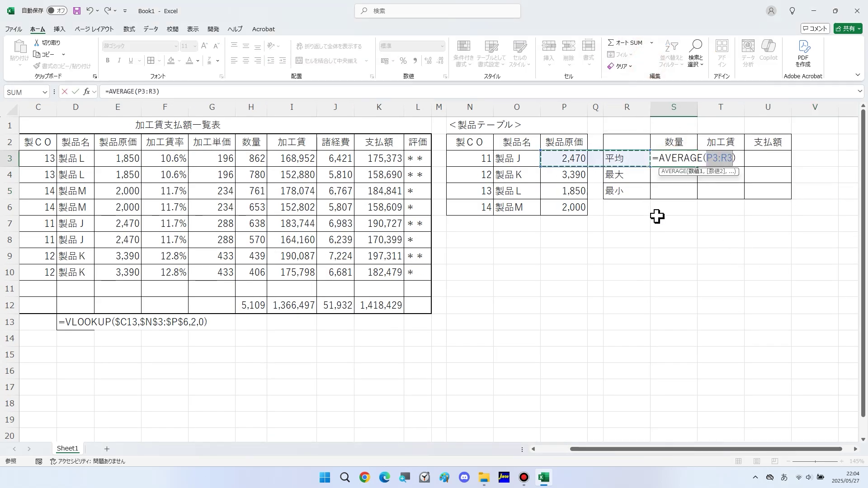
{"action": "left_click_drag", "start_coordinate": [253, 161], "coordinate": [250, 273]}
{"action": "key", "text": "Return"}
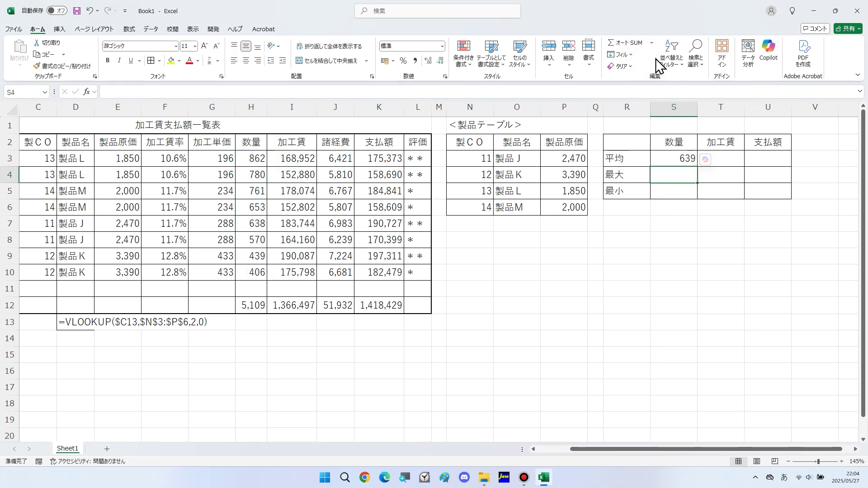
Step: Calculate the maximum and minimum of the quantities H3:H10 in S4 and S5 with MAX and MIN
{"action": "left_click", "coordinate": [651, 42]}
{"action": "left_click", "coordinate": [643, 93]}
{"action": "left_click_drag", "start_coordinate": [272, 158], "coordinate": [284, 270]}
{"action": "key", "text": "Return"}
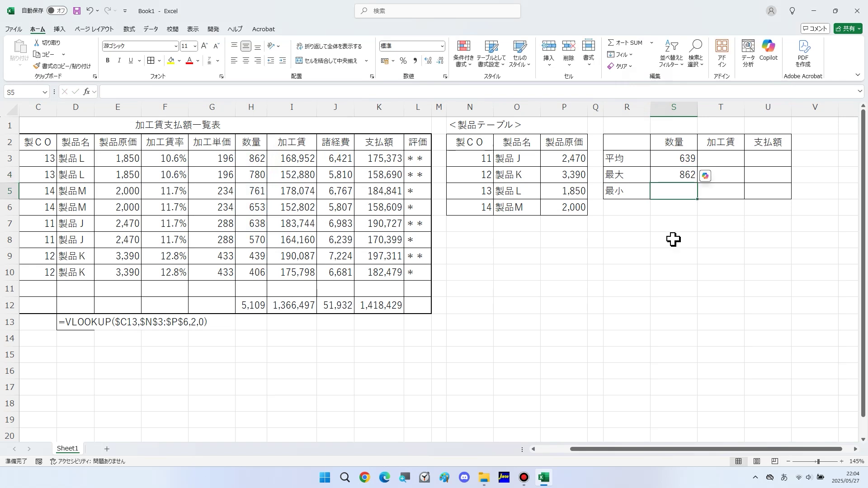
{"action": "left_click", "coordinate": [651, 42]}
{"action": "left_click", "coordinate": [643, 105]}
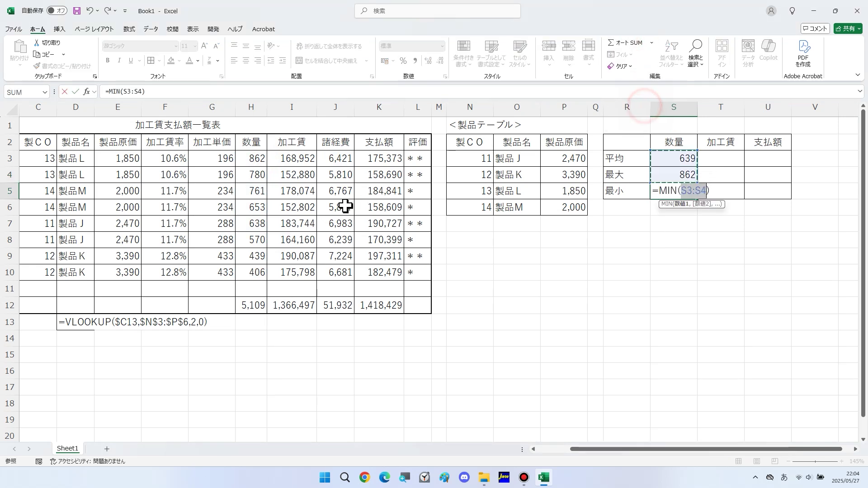
{"action": "left_click_drag", "start_coordinate": [254, 159], "coordinate": [253, 273]}
{"action": "key", "text": "Return"}
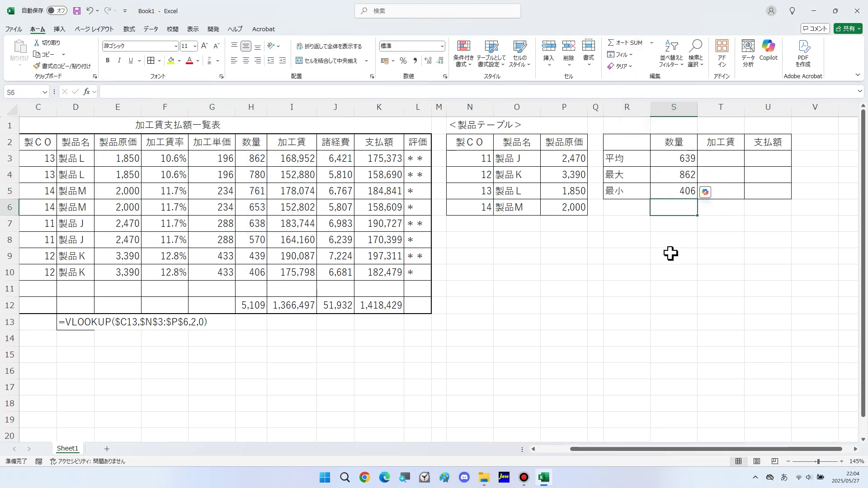
Step: Fill the formulas in S3:S5 across to column U and change the ranges in U3:U5 to K3:K10
{"action": "left_click_drag", "start_coordinate": [681, 160], "coordinate": [788, 204]}
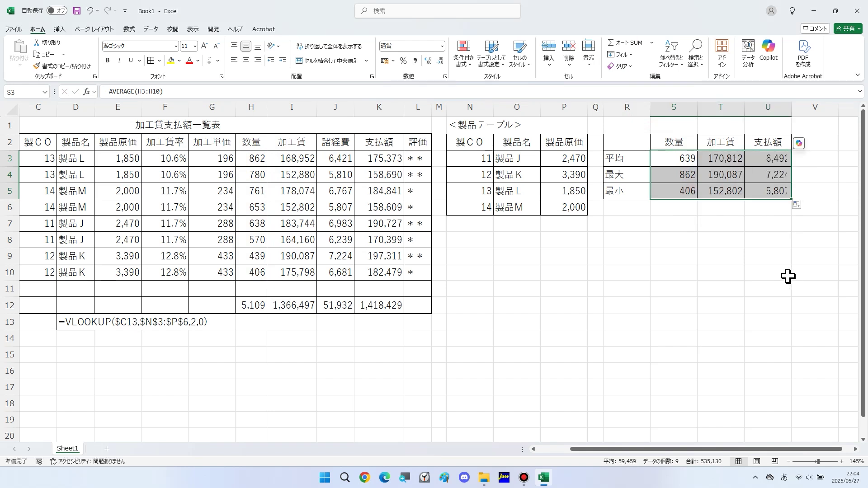
{"action": "double_click", "coordinate": [771, 162]}
{"action": "left_click_drag", "start_coordinate": [357, 222], "coordinate": [393, 225]}
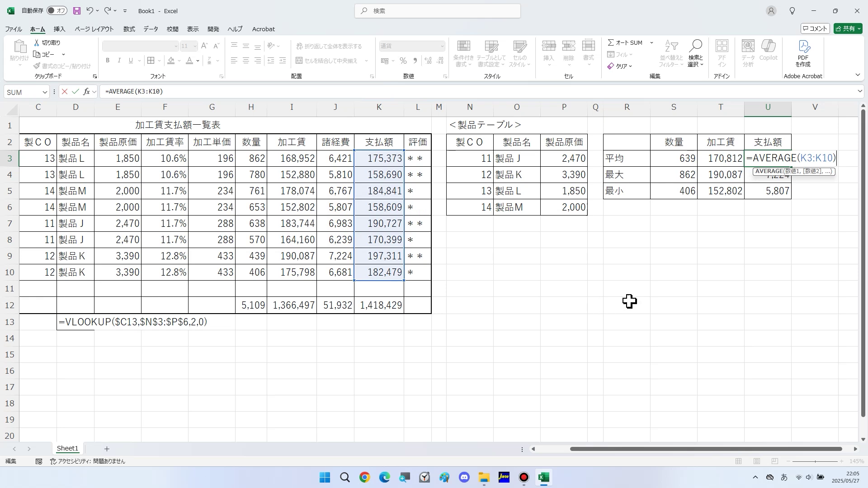
{"action": "key", "text": "Return"}
{"action": "double_click", "coordinate": [762, 175]}
{"action": "left_click_drag", "start_coordinate": [357, 222], "coordinate": [390, 229]}
{"action": "key", "text": "Return"}
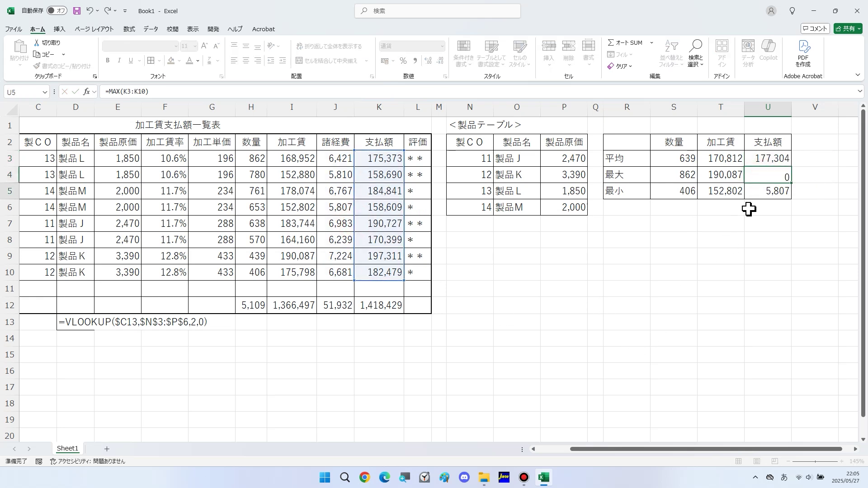
{"action": "double_click", "coordinate": [752, 191]}
{"action": "left_click_drag", "start_coordinate": [355, 240], "coordinate": [397, 241]}
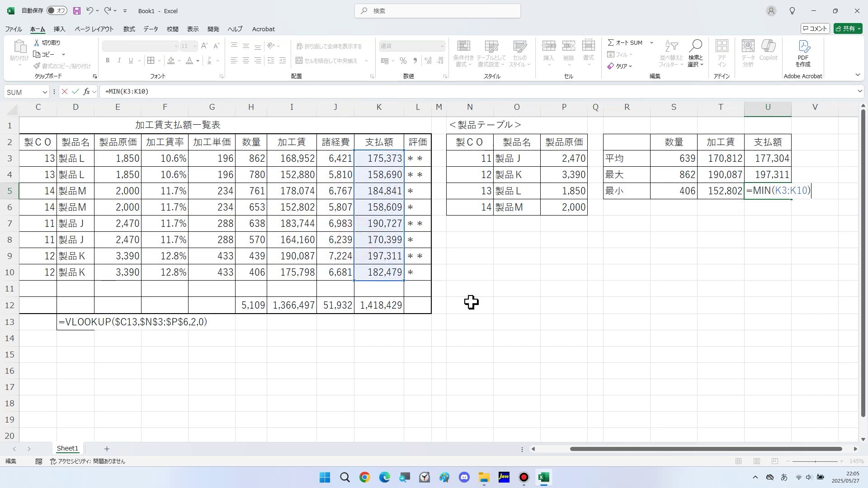
{"action": "key", "text": "ctrl+Return"}
Step: Add a thick outside border around the summary table R2:U5
{"action": "left_click_drag", "start_coordinate": [767, 142], "coordinate": [633, 190]}
{"action": "left_click", "coordinate": [155, 62]}
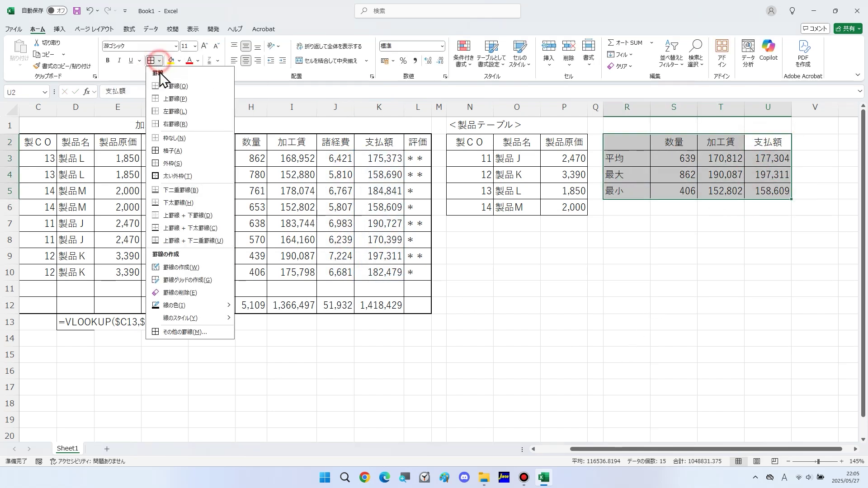
{"action": "left_click", "coordinate": [163, 174]}
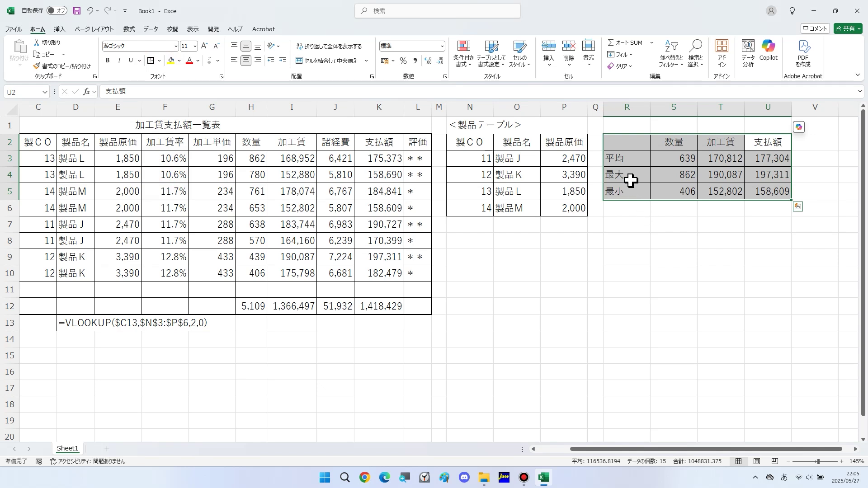
Step: Center the labels in R3:R5 and autofit the widths of columns R to U
{"action": "left_click_drag", "start_coordinate": [632, 159], "coordinate": [624, 192]}
{"action": "left_click", "coordinate": [246, 60]}
{"action": "left_click_drag", "start_coordinate": [628, 108], "coordinate": [752, 109]}
{"action": "double_click", "coordinate": [744, 107]}
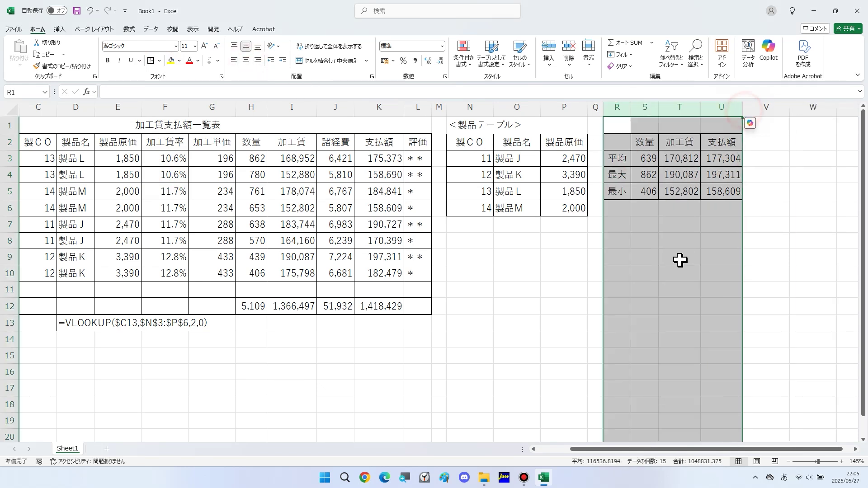
{"action": "left_click", "coordinate": [684, 257]}
Step: Insert a 2-D clustered bar chart from the 依頼先名 and 支払額 columns, B2:B10 and K2:K10
{"action": "left_click_drag", "start_coordinate": [669, 449], "coordinate": [632, 456]}
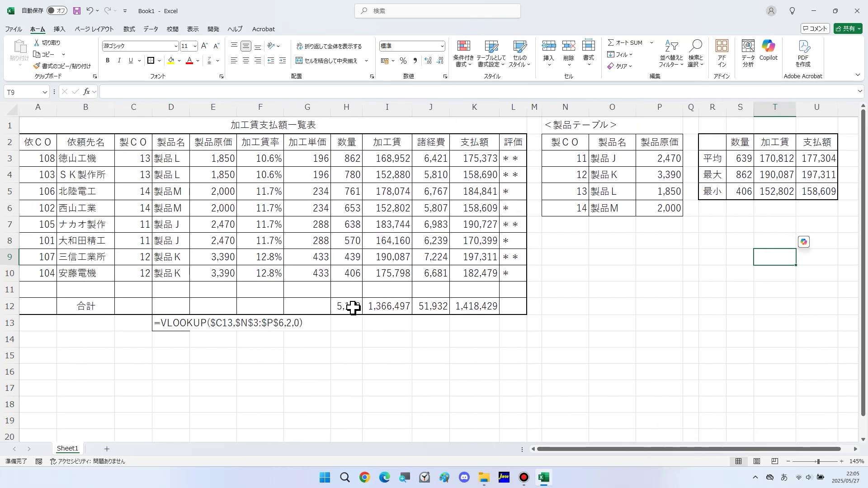
{"action": "left_click_drag", "start_coordinate": [470, 141], "coordinate": [462, 271]}
{"action": "left_click_drag", "start_coordinate": [102, 144], "coordinate": [112, 268], "text": "ctrl"}
{"action": "left_click", "coordinate": [60, 29]}
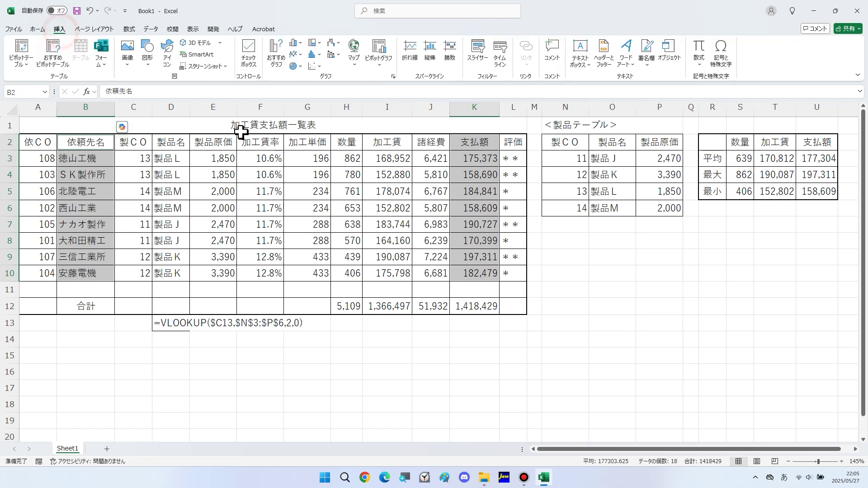
{"action": "left_click", "coordinate": [296, 44]}
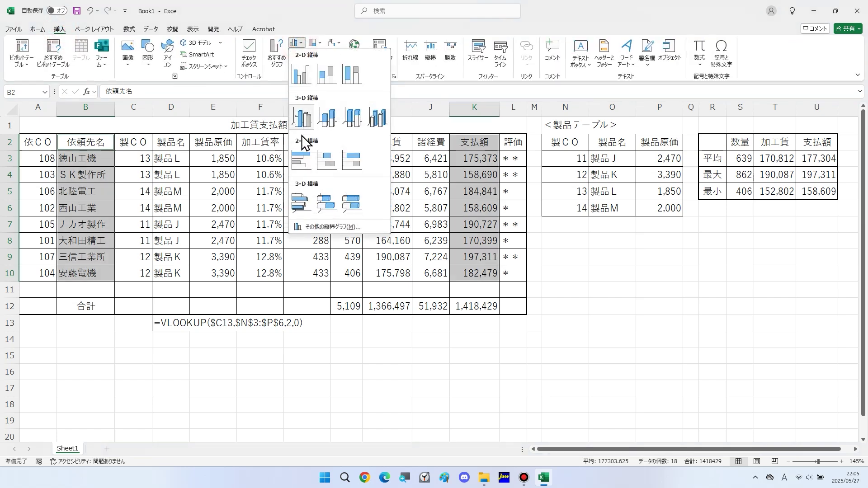
{"action": "left_click", "coordinate": [300, 165]}
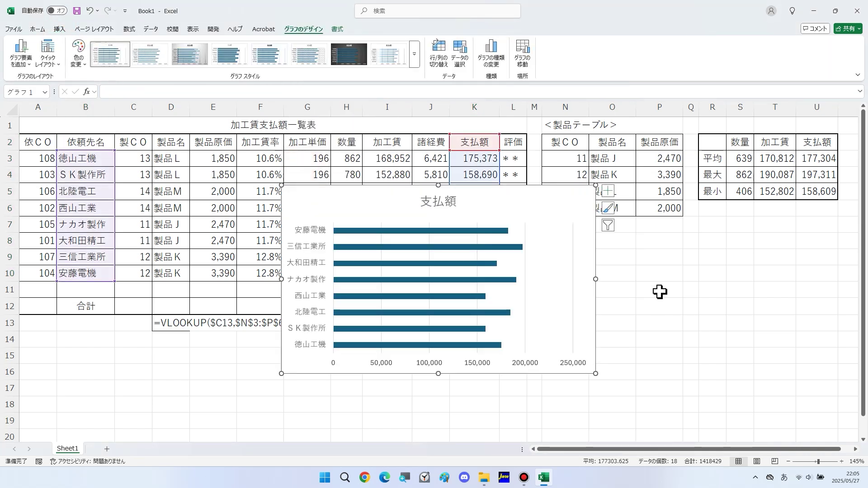
Step: Change the chart title to 依頼先別の支払額
{"action": "left_click", "coordinate": [438, 201]}
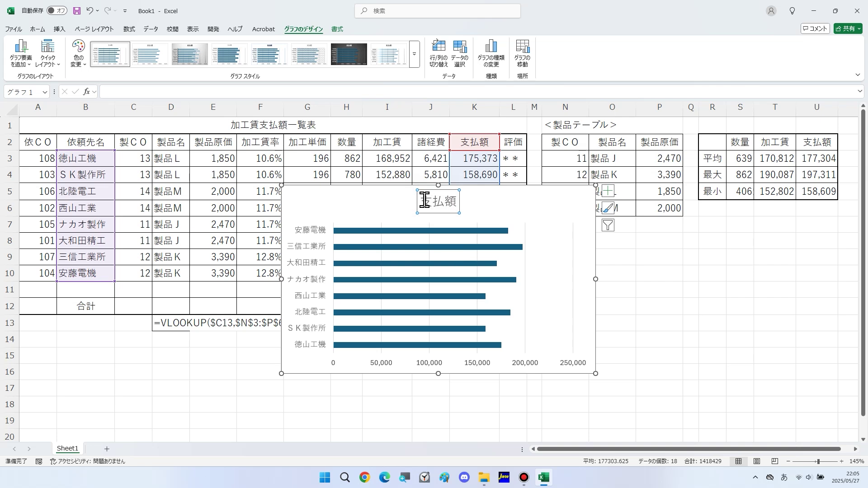
{"action": "left_click", "coordinate": [422, 200]}
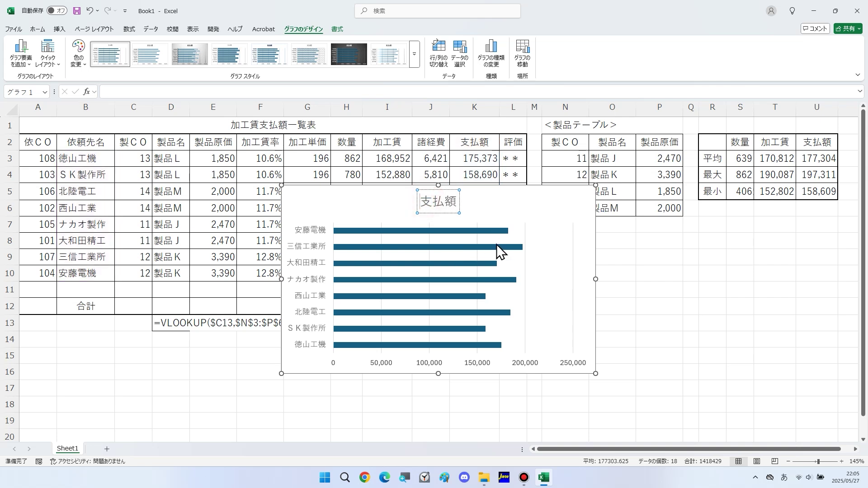
{"action": "type", "text": "iraisakibet"}
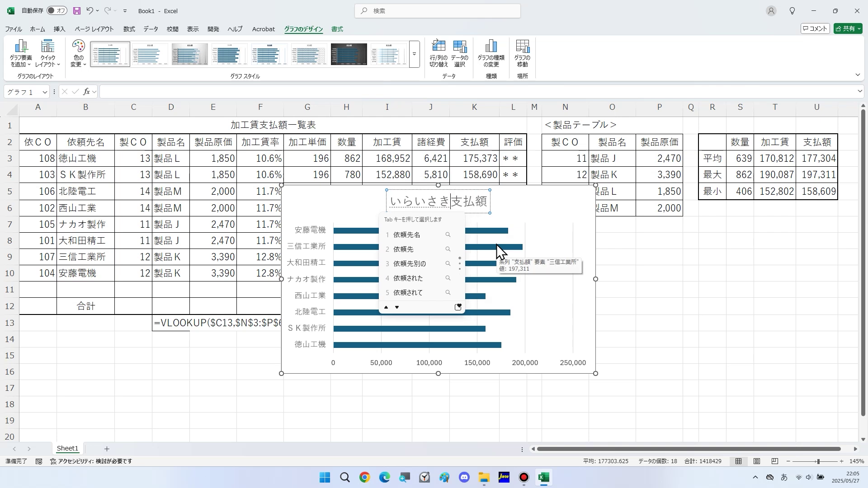
{"action": "type", "text": "uno"}
{"action": "key", "text": "space"}
{"action": "key", "text": "Return"}
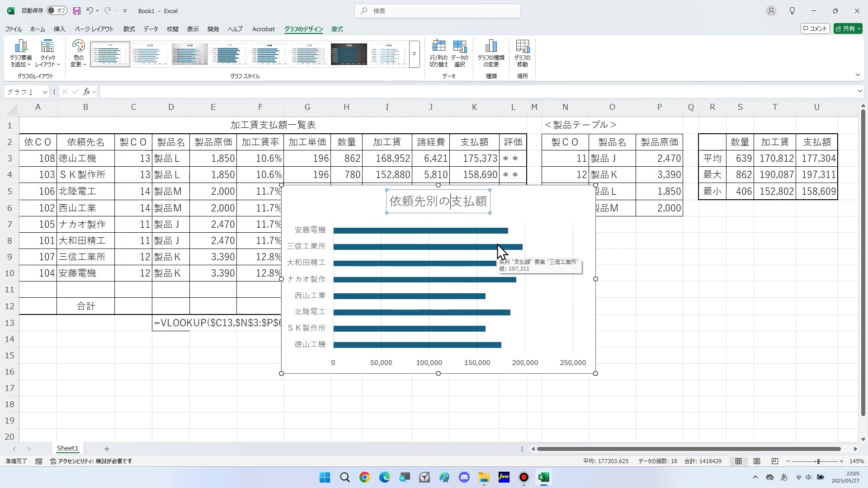
{"action": "left_click", "coordinate": [551, 194]}
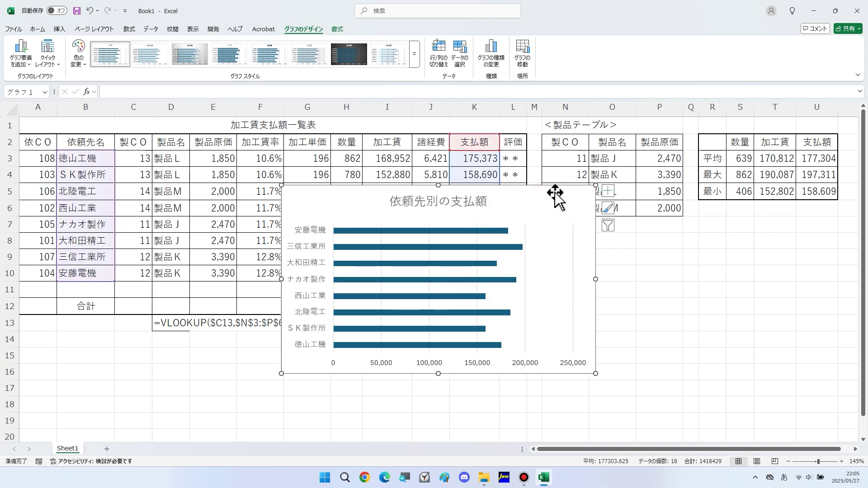
Step: Add a legend to the bar chart
{"action": "left_click", "coordinate": [605, 192]}
{"action": "left_click", "coordinate": [629, 265]}
{"action": "left_click", "coordinate": [764, 335]}
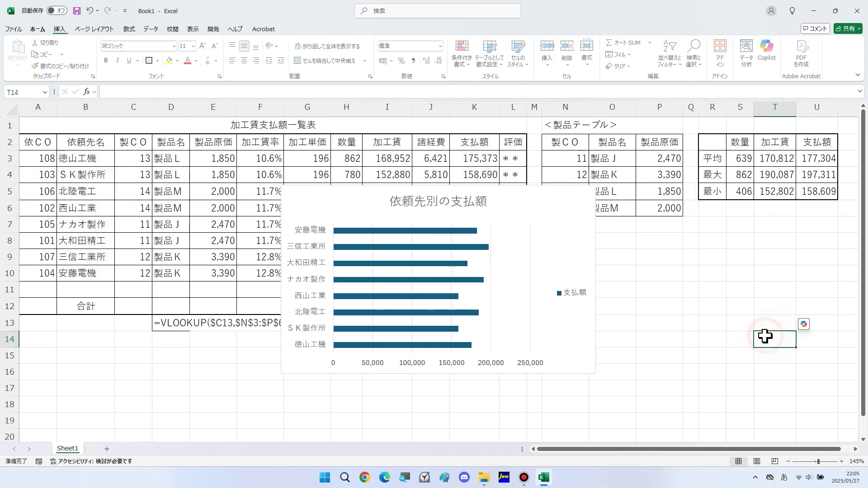
Step: Move the chart below the main table, starting at row 15 in column C, and widen it to the table's outer edge at column L
{"action": "left_click_drag", "start_coordinate": [599, 224], "coordinate": [417, 364]}
{"action": "scroll", "coordinate": [420, 364], "scroll_direction": "down", "scroll_amount": 3}
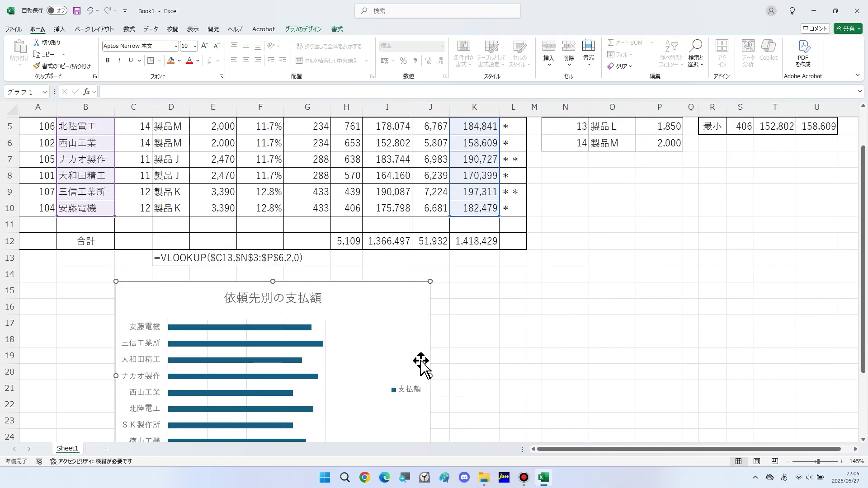
{"action": "left_click_drag", "start_coordinate": [430, 311], "coordinate": [527, 310]}
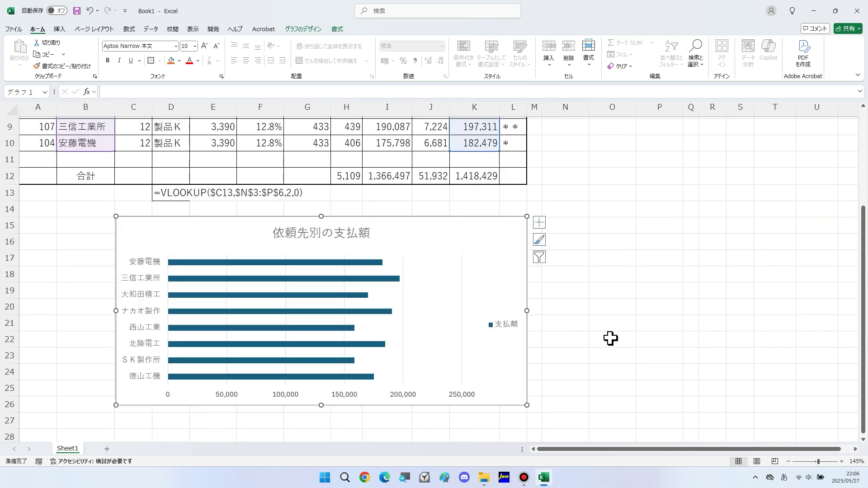
Step: Review the finished tables and the chart together on the sheet
{"action": "scroll", "coordinate": [601, 312], "scroll_direction": "up", "scroll_amount": 3}
{"action": "left_click", "coordinate": [415, 127]}
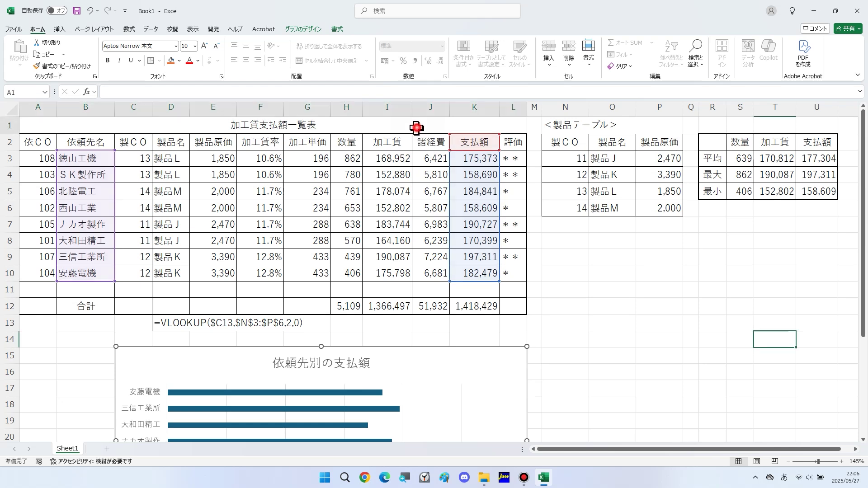
{"action": "scroll", "coordinate": [666, 273], "scroll_direction": "down", "scroll_amount": 1}
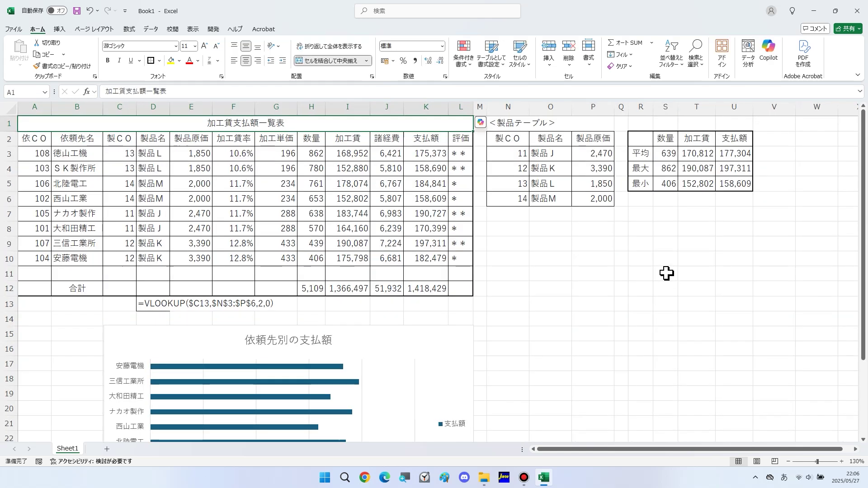
{"action": "scroll", "coordinate": [666, 273], "scroll_direction": "down", "scroll_amount": 1}
{"action": "scroll", "coordinate": [631, 265], "scroll_direction": "down", "scroll_amount": 1}
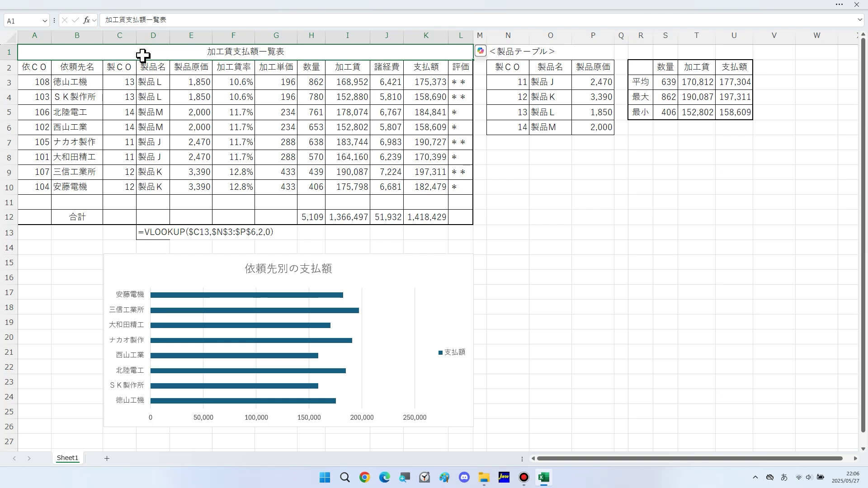